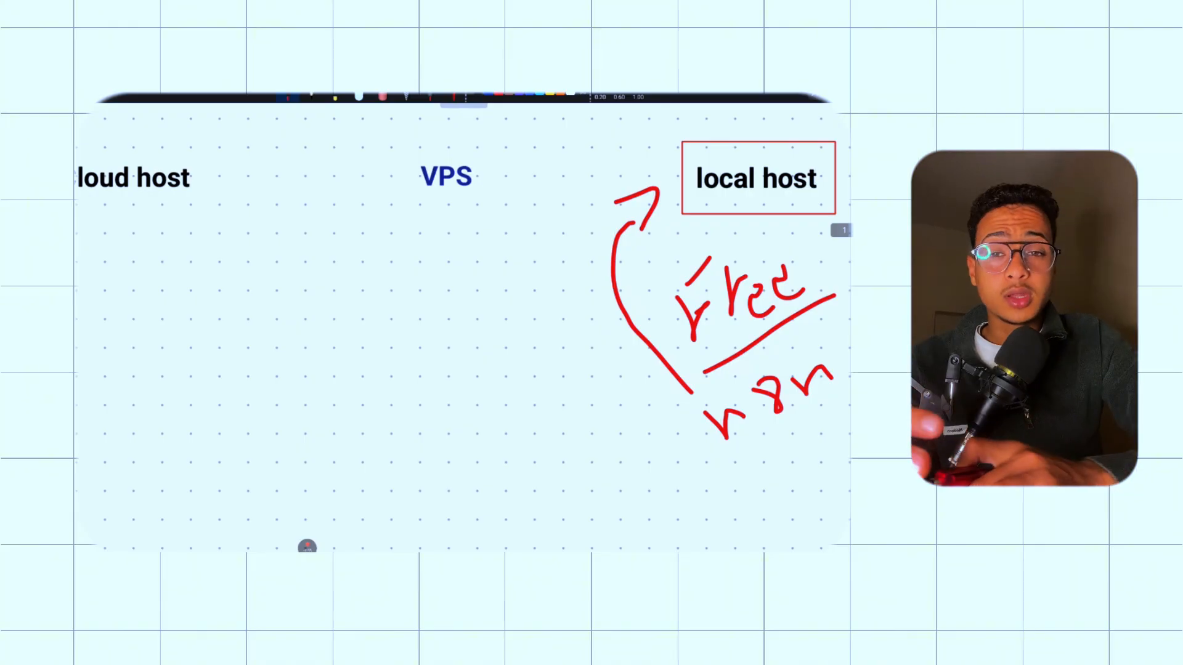
# Step: Frame the VPS heading with a red rectangle and handwrite "6X48", a curved arrow and "300" in red beneath it
pyautogui.hscroll(-3, 463, 326)
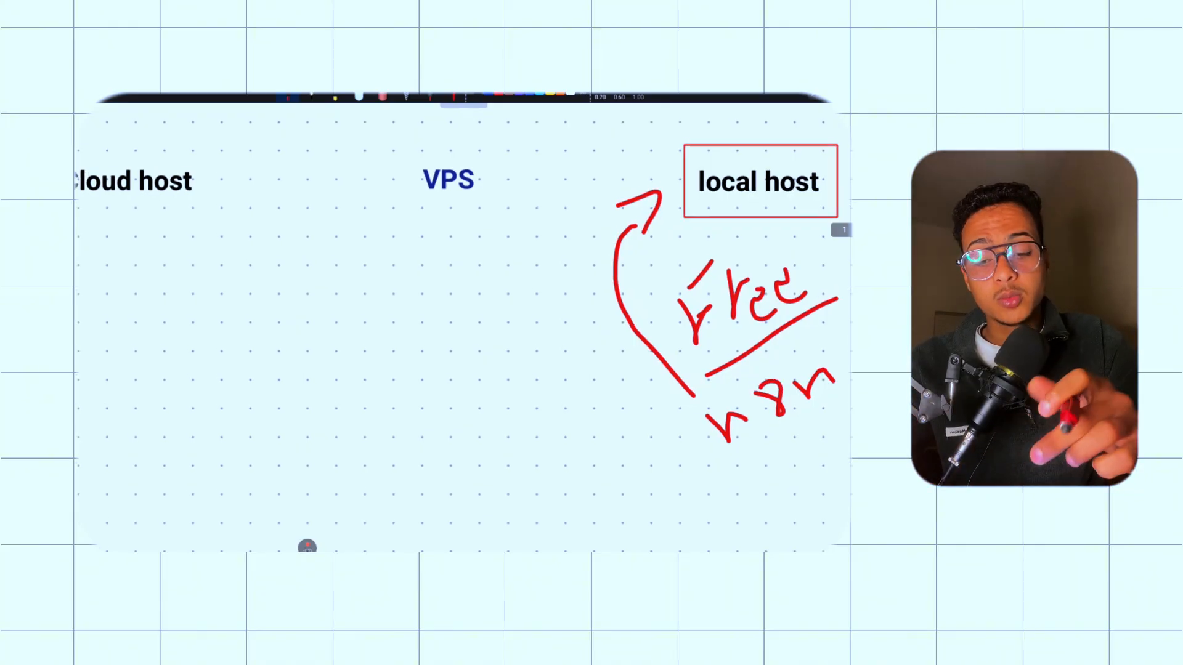
pyautogui.moveTo(544, 213)
pyautogui.mouseDown()
pyautogui.moveTo(660, 213)
pyautogui.moveTo(697, 279)
pyautogui.moveTo(672, 262)
pyautogui.mouseUp()
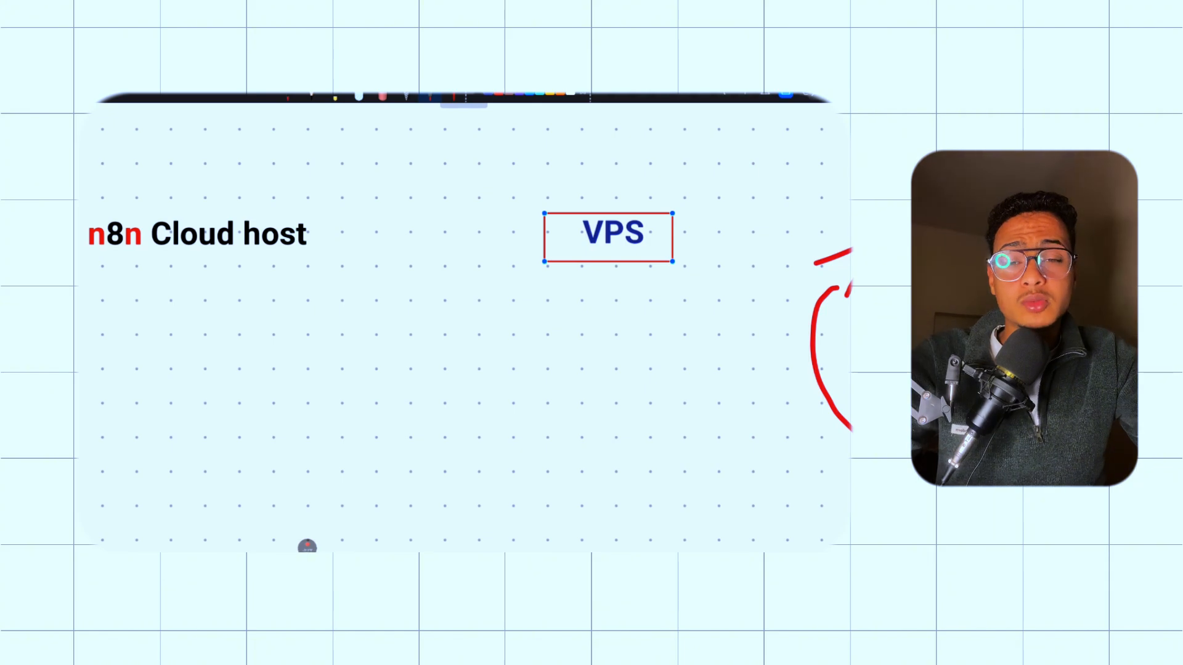
pyautogui.hscroll(2, 465, 326)
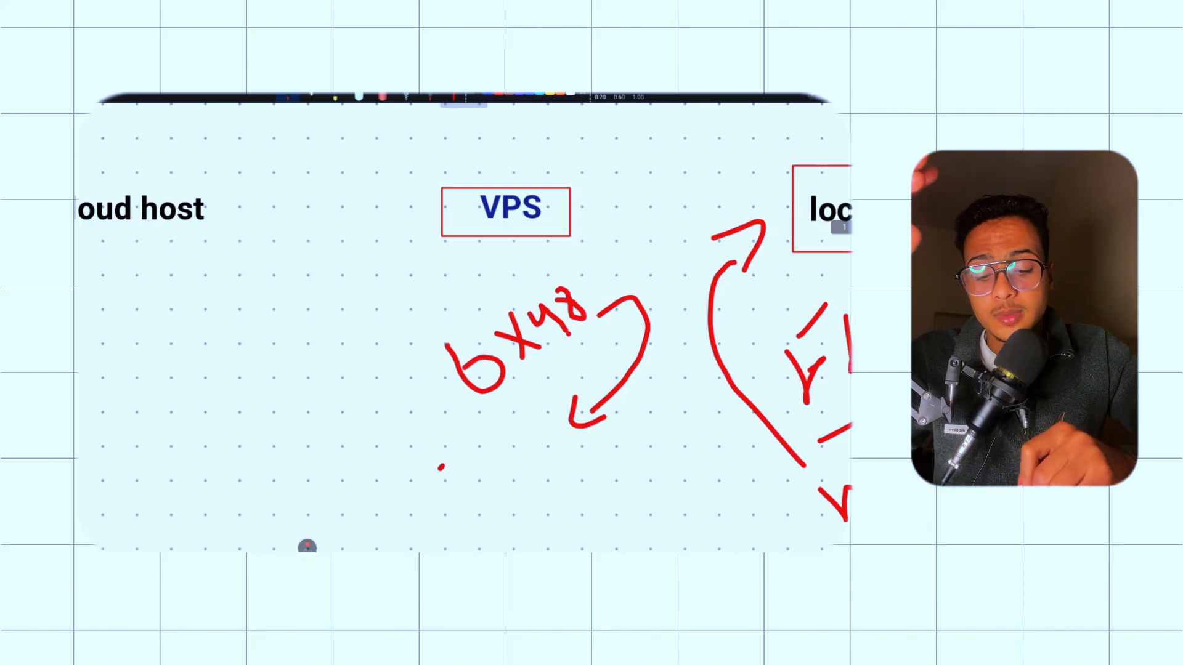
pyautogui.moveTo(441, 467); pyautogui.dragTo(507, 498)
pyautogui.moveTo(542, 424); pyautogui.dragTo(503, 435)
pyautogui.moveTo(544, 393); pyautogui.dragTo(542, 394)
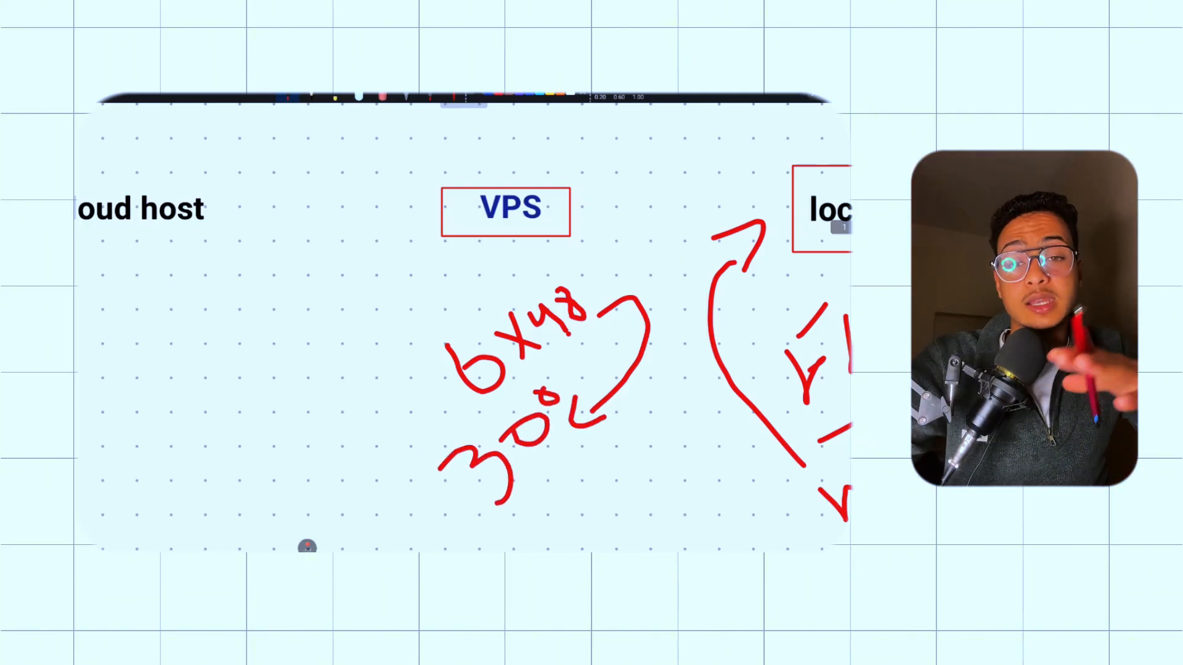
# Step: Handwrite an underlined "n8n.oi" and the note "14 free" in red beneath the n8n Cloud host heading
pyautogui.hscroll(-3, 464, 324)
pyautogui.scroll(2, 465, 323)
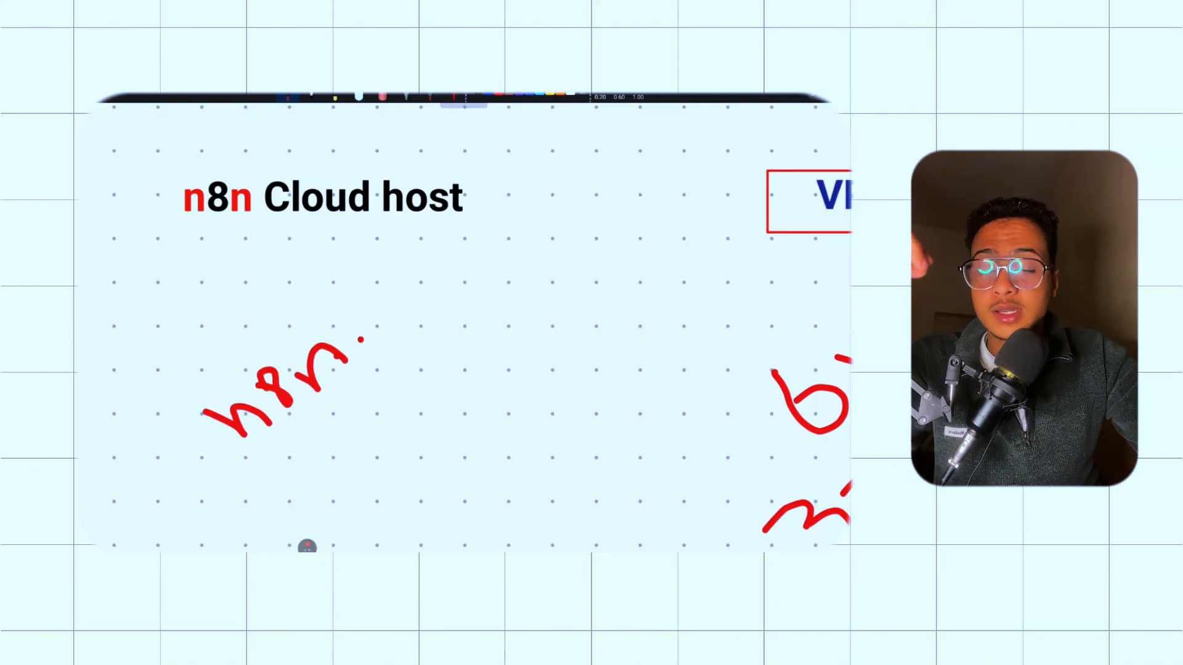
pyautogui.moveTo(388, 302); pyautogui.dragTo(391, 306)
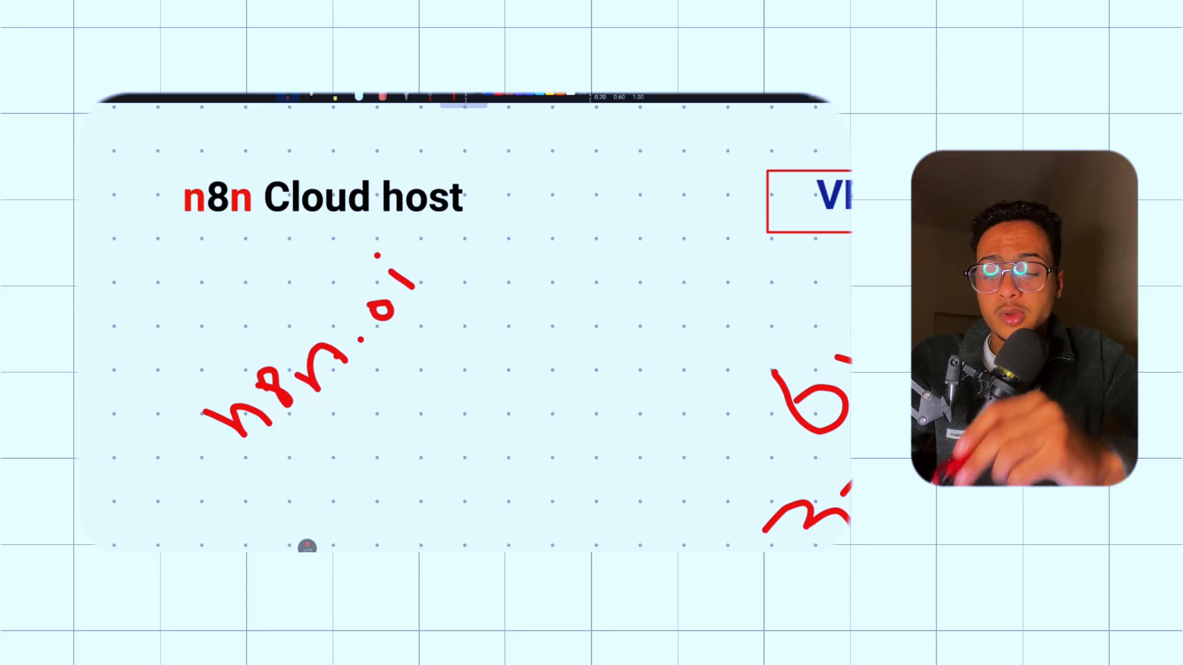
pyautogui.moveTo(263, 478); pyautogui.dragTo(453, 282)
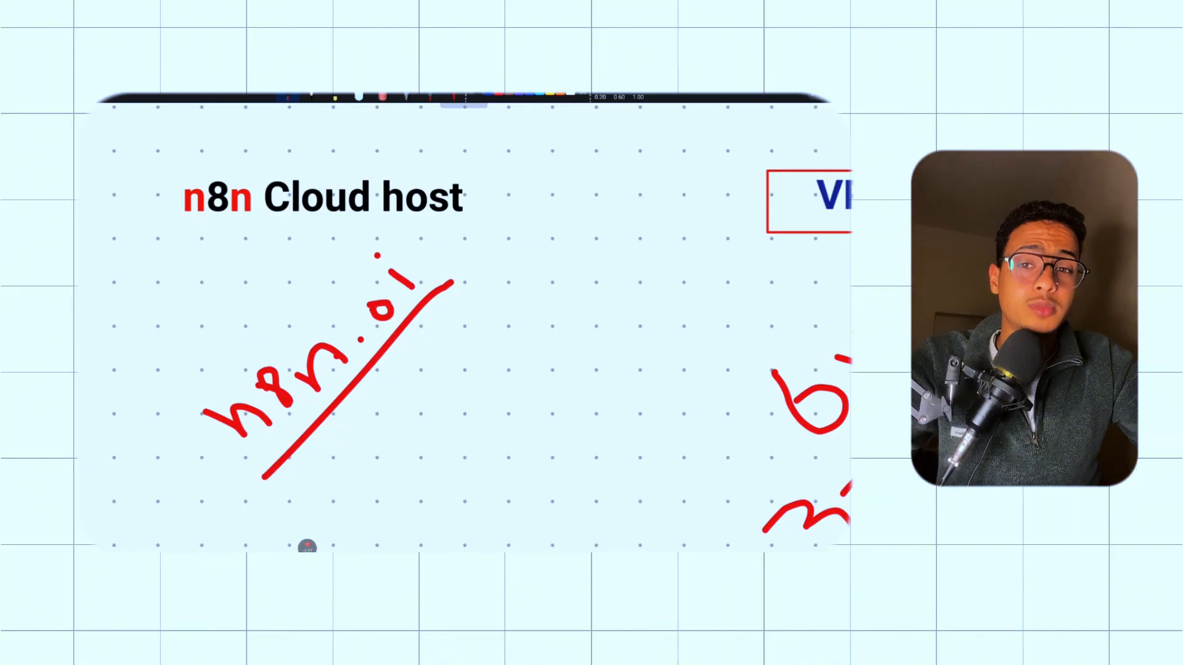
pyautogui.moveTo(372, 424); pyautogui.dragTo(430, 455)
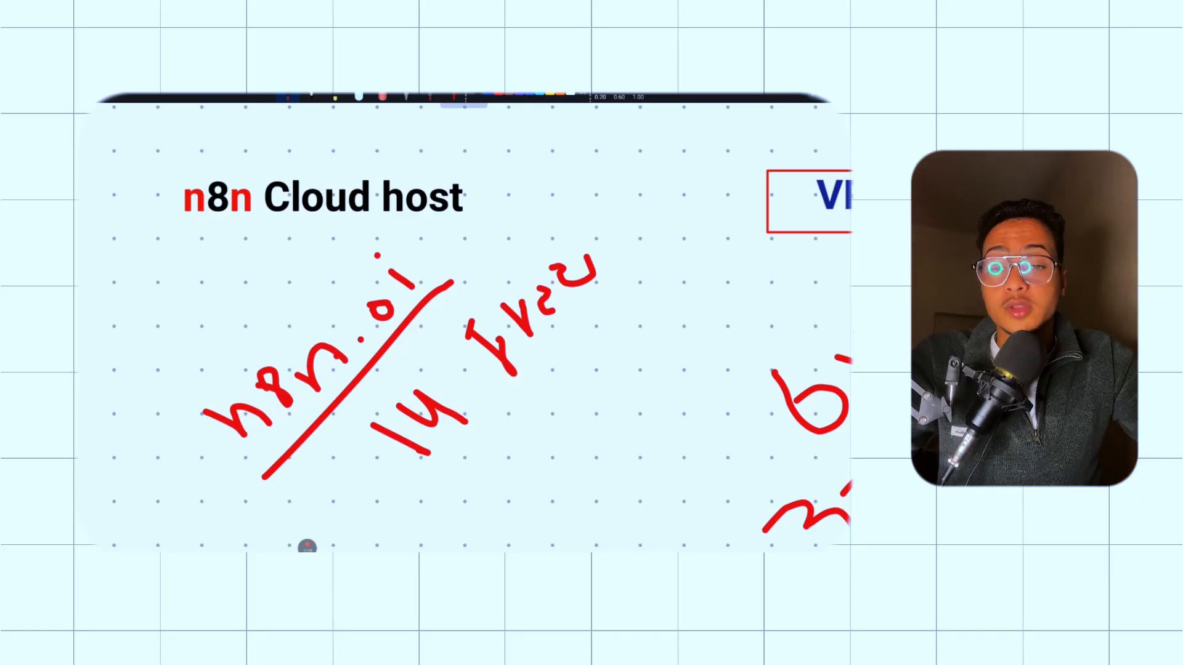
# Step: Underline the "14 free" note in dark blue and add an arrow leading to a handwritten "20$"
pyautogui.scroll(-2, 462, 327)
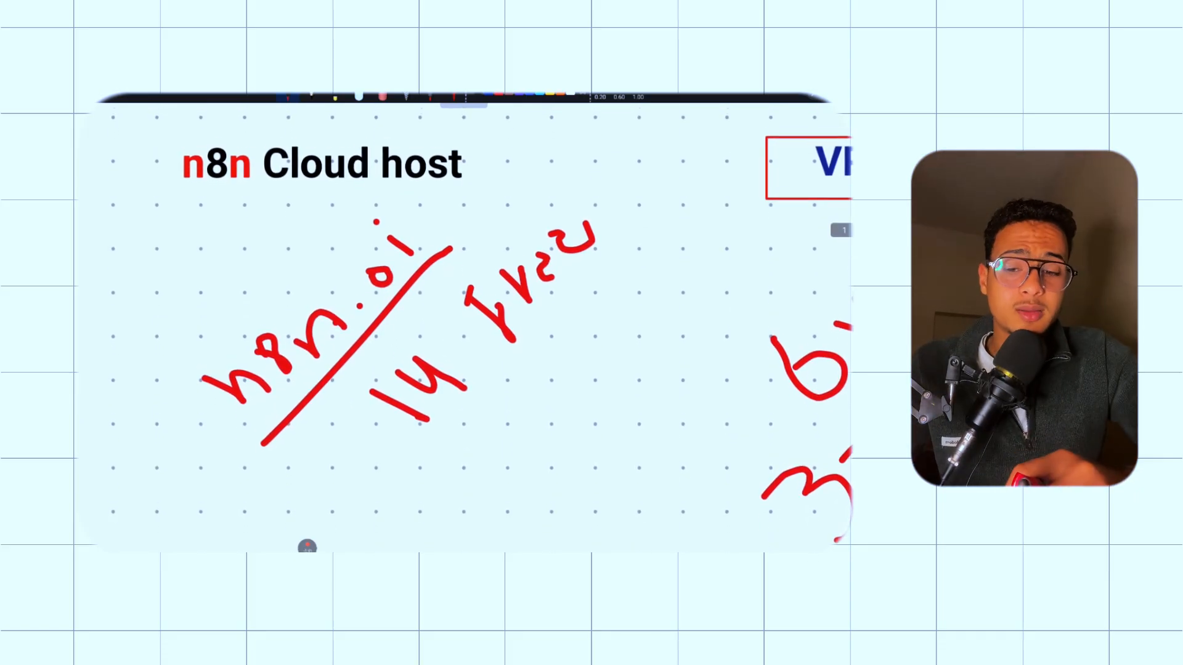
pyautogui.hscroll(1, 462, 327)
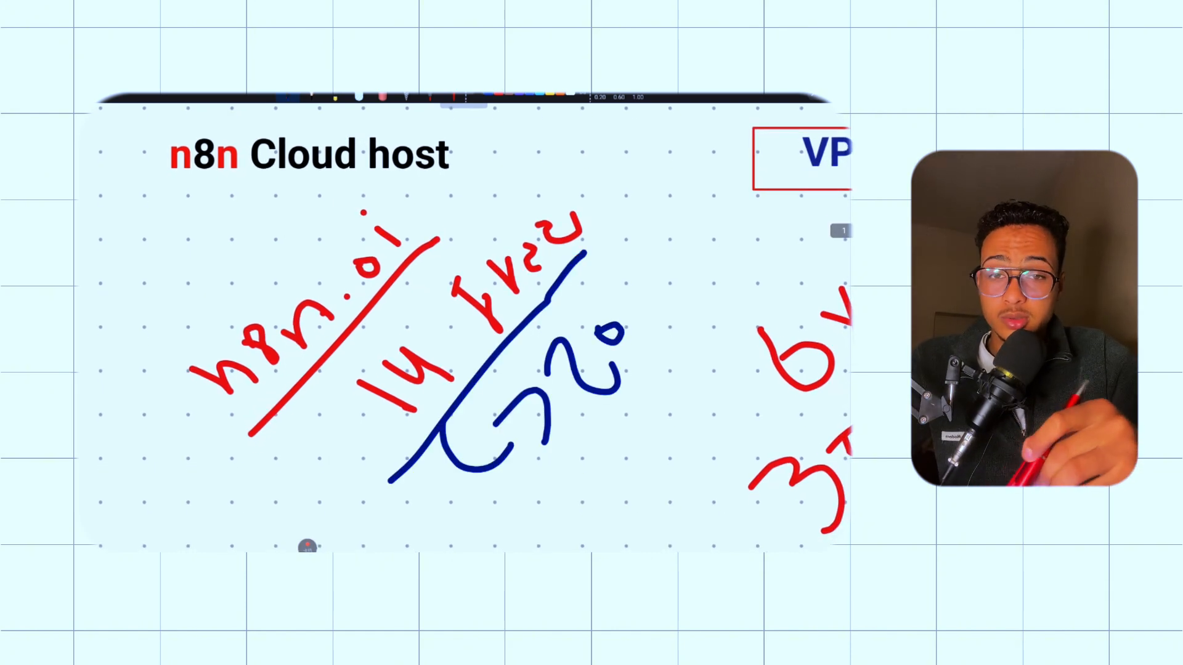
pyautogui.moveTo(602, 269); pyautogui.dragTo(658, 303)
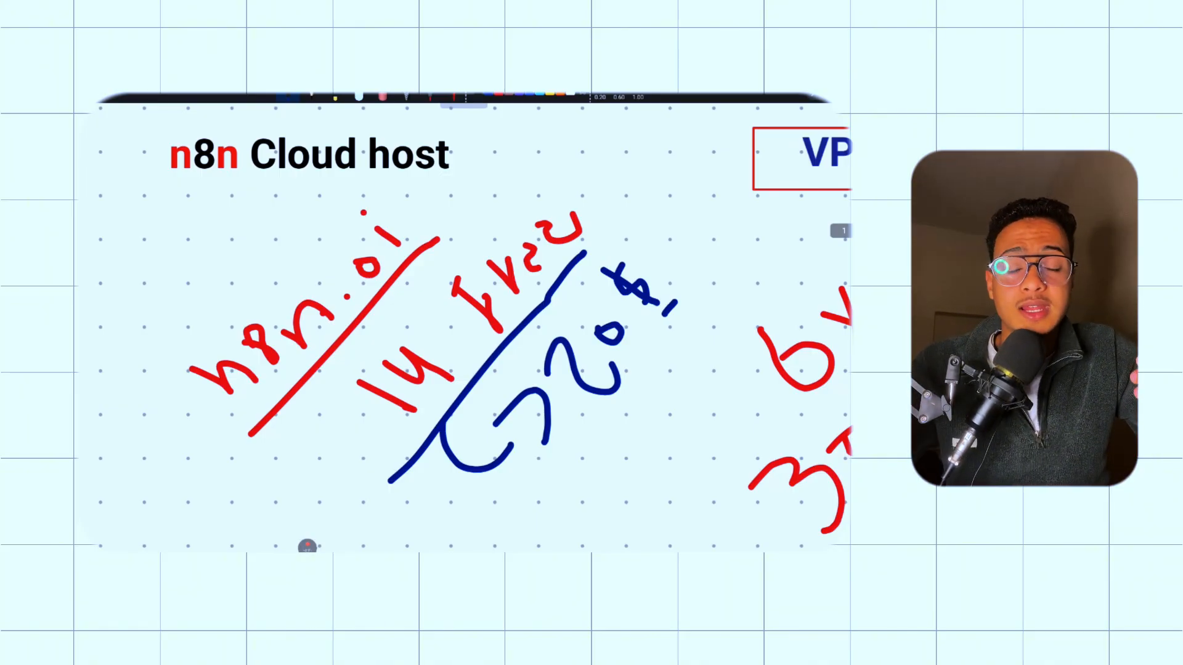
pyautogui.scroll(-3, 465, 324)
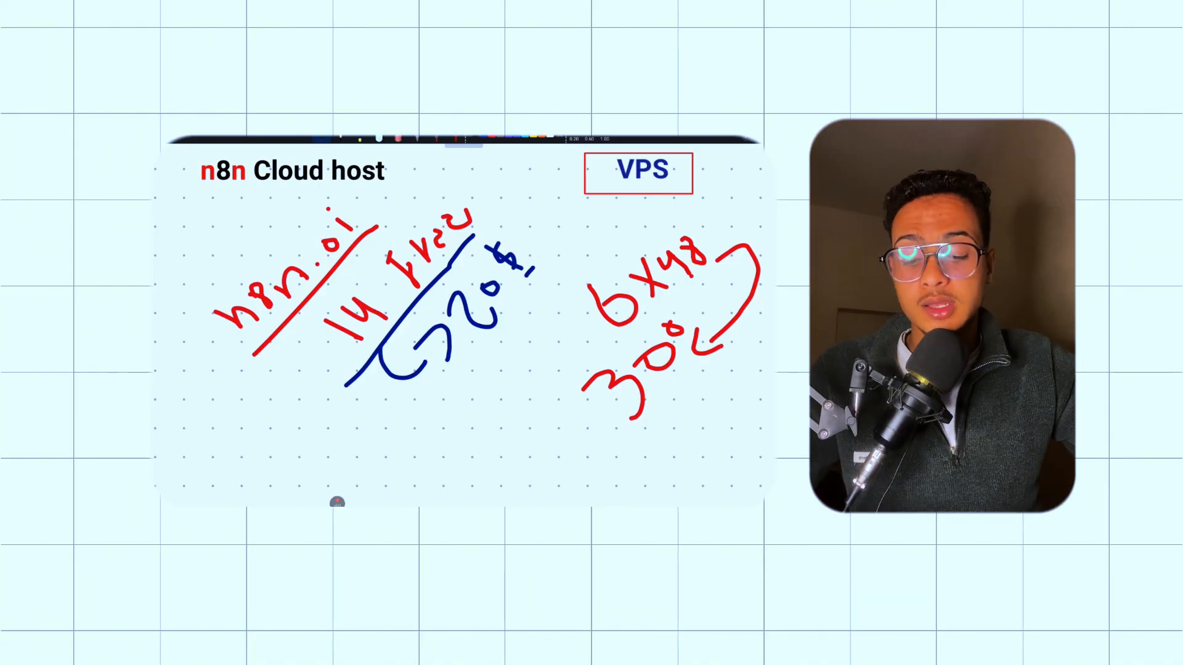
# Step: Switch to the Hostinger website, log in to the account with Google and open the VPS section
pyautogui.scroll(-4, 462, 320)
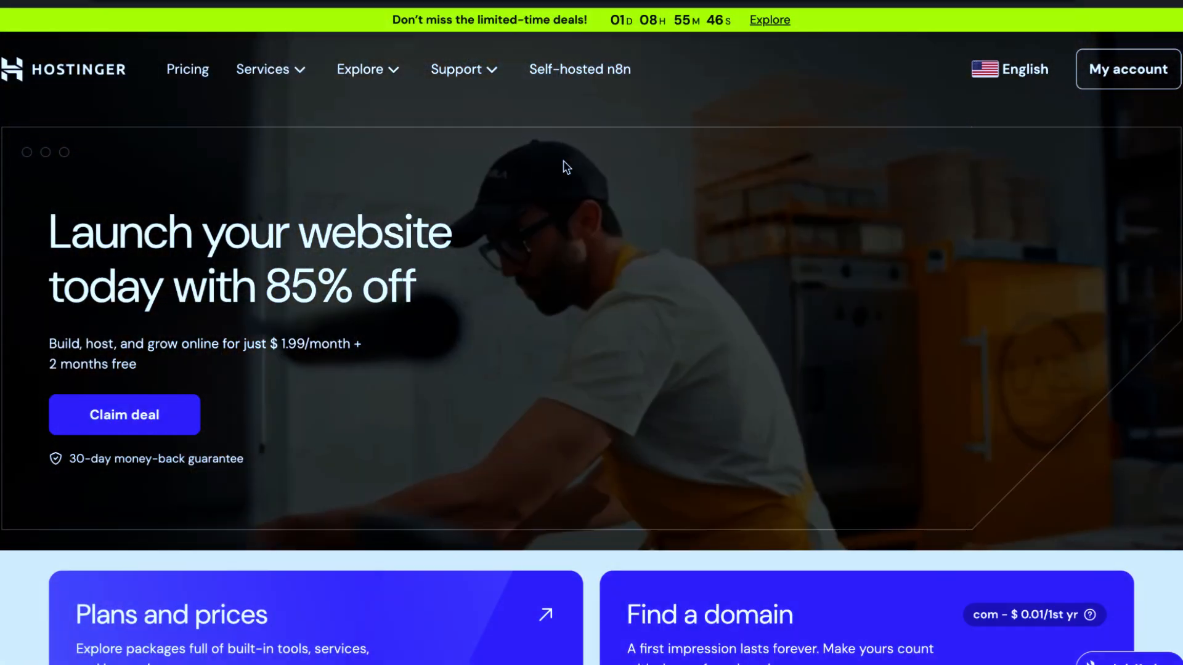
pyautogui.scroll(-1, 564, 162)
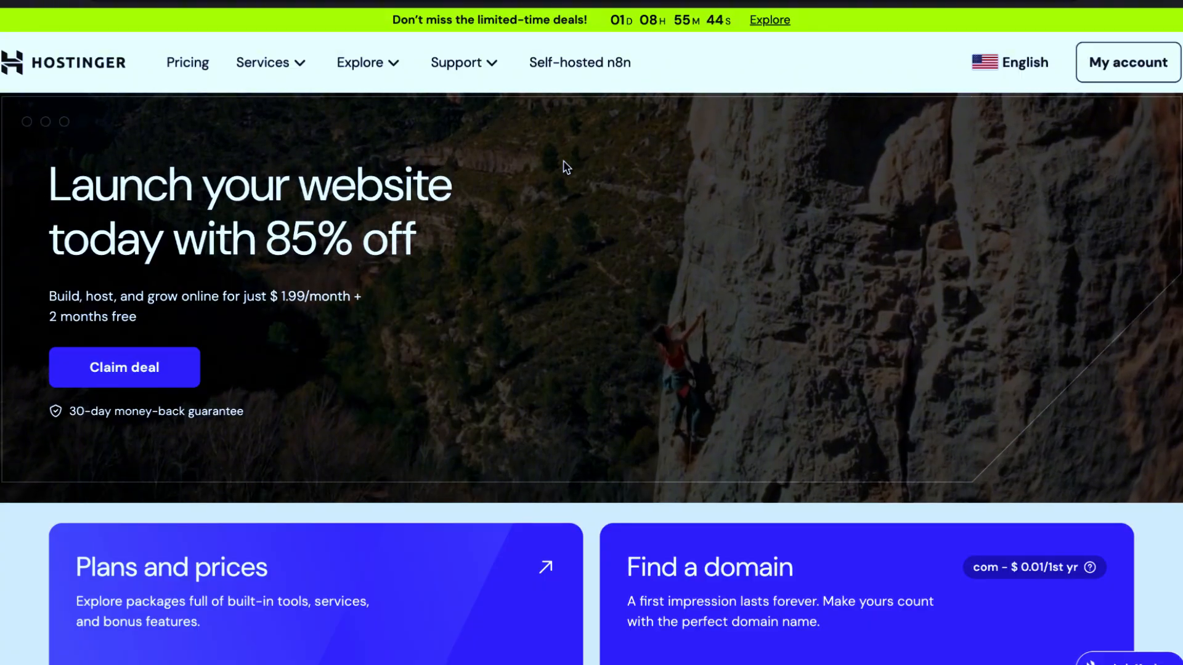
pyautogui.scroll(-1, 566, 166)
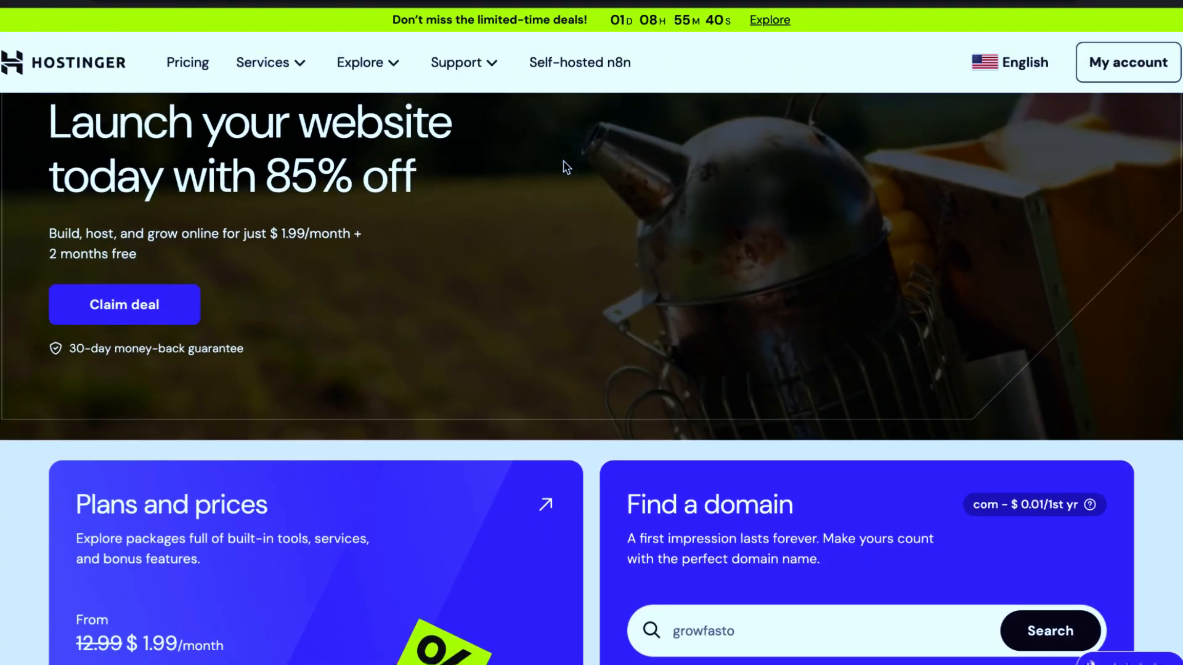
pyautogui.scroll(-2, 566, 167)
pyautogui.scroll(5, 566, 166)
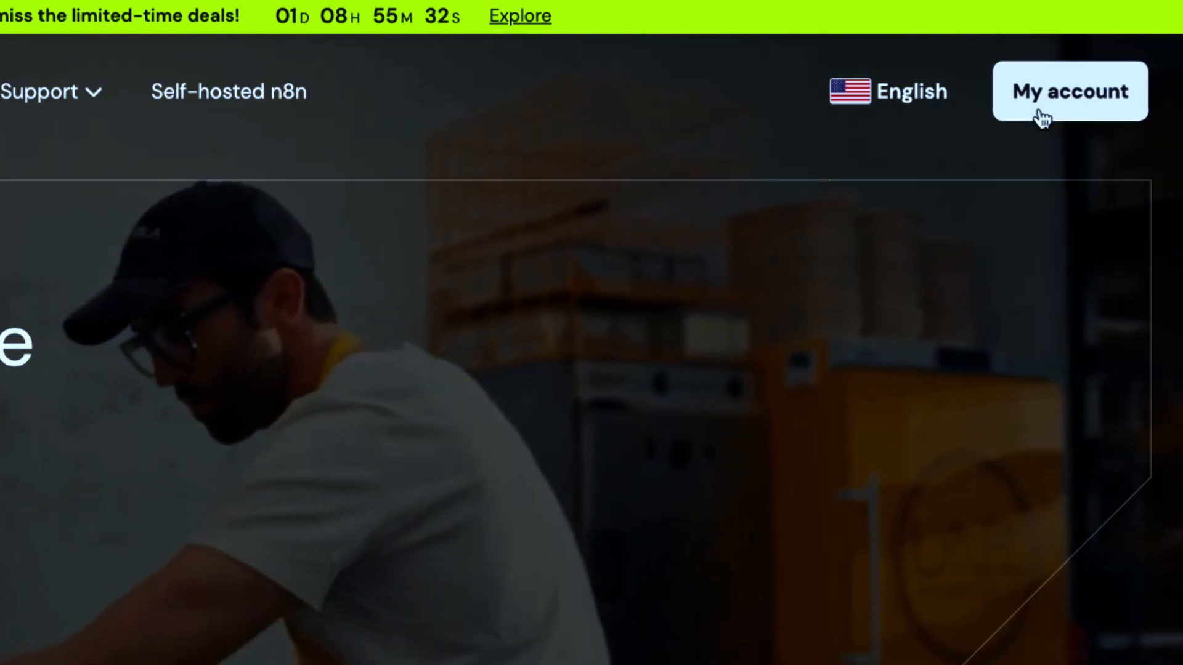
pyautogui.click(1042, 114)
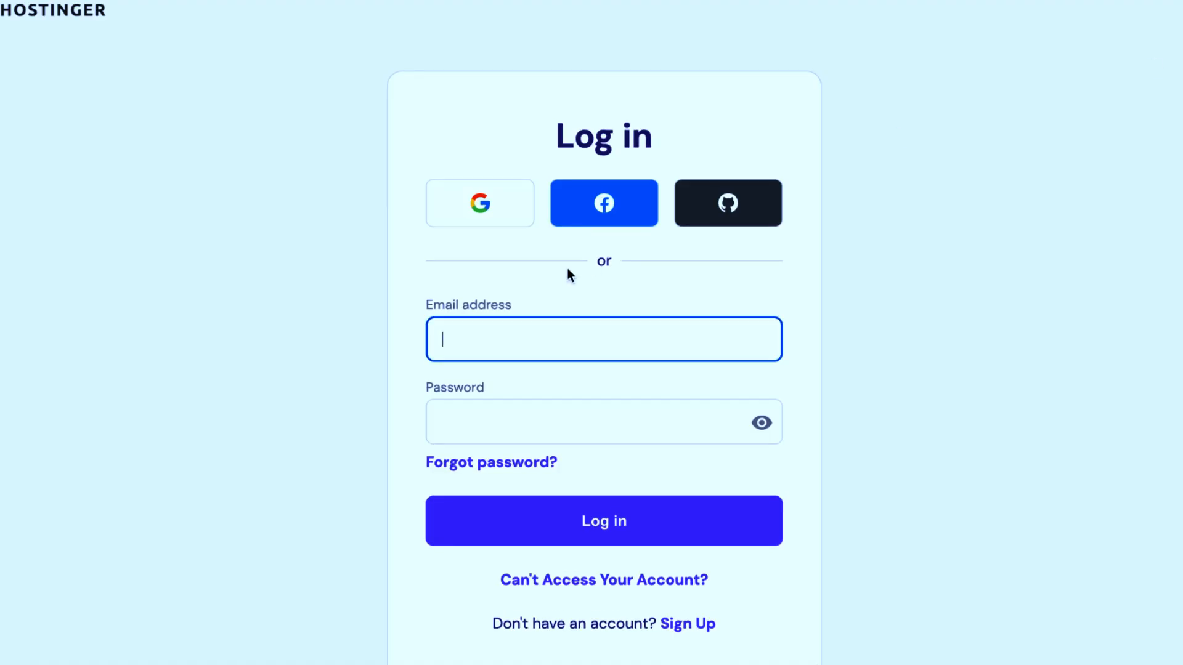
pyautogui.click(446, 213)
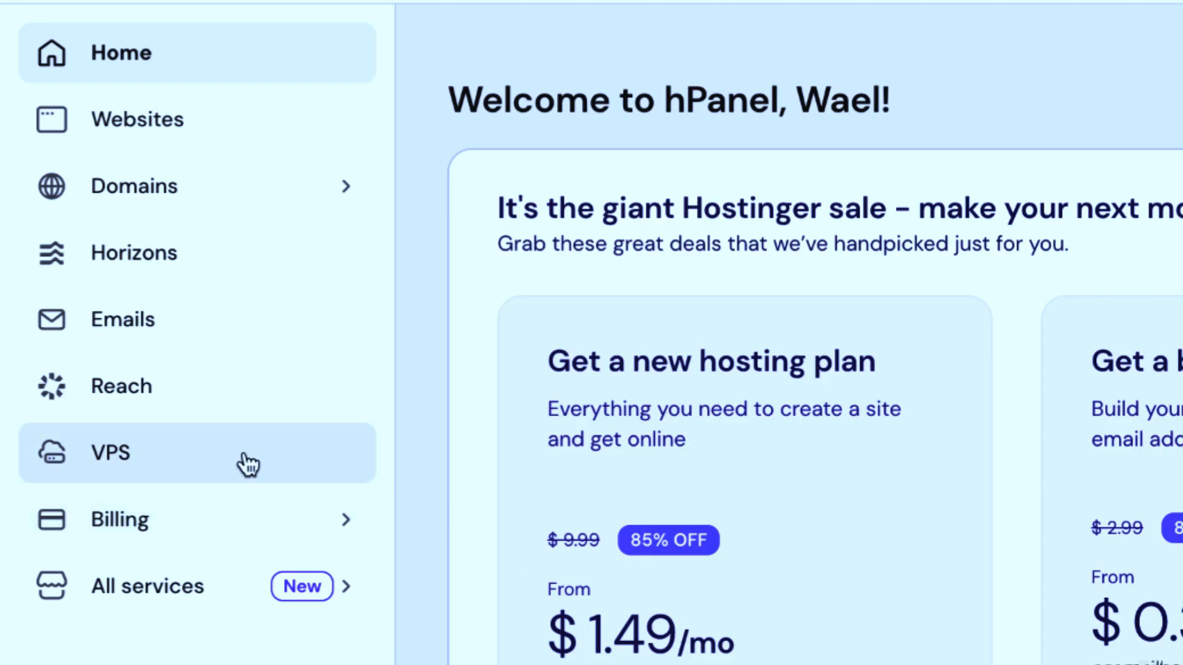
pyautogui.click(129, 461)
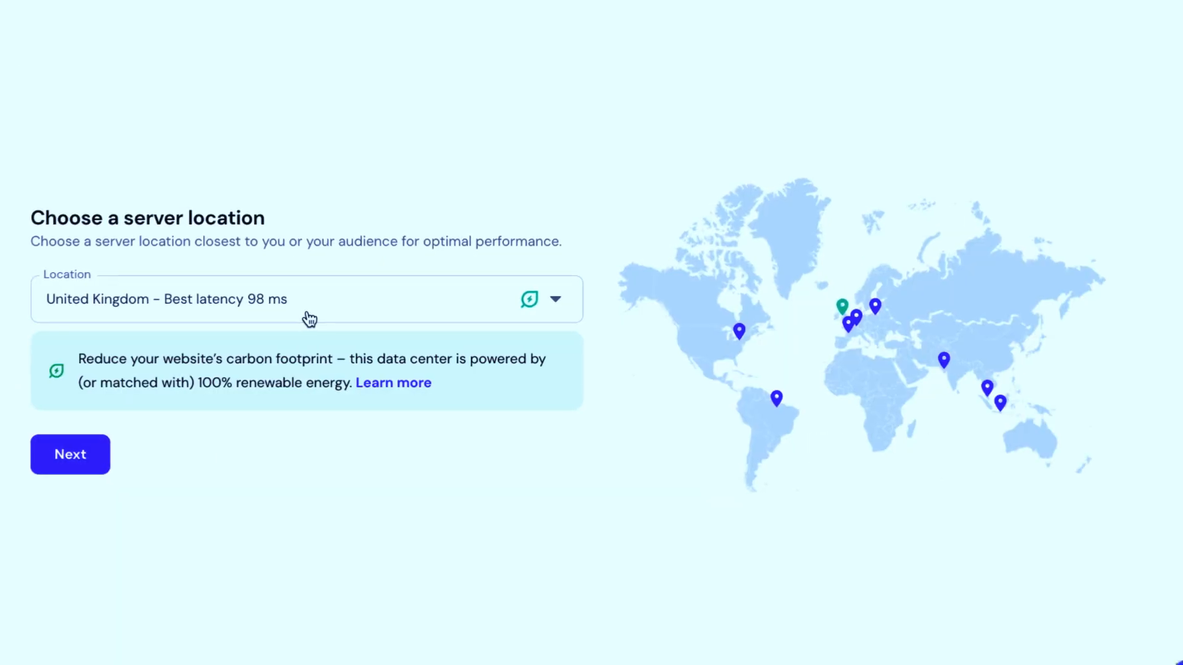
# Step: Look through the available server locations and set the VPS location to Germany
pyautogui.click(312, 317)
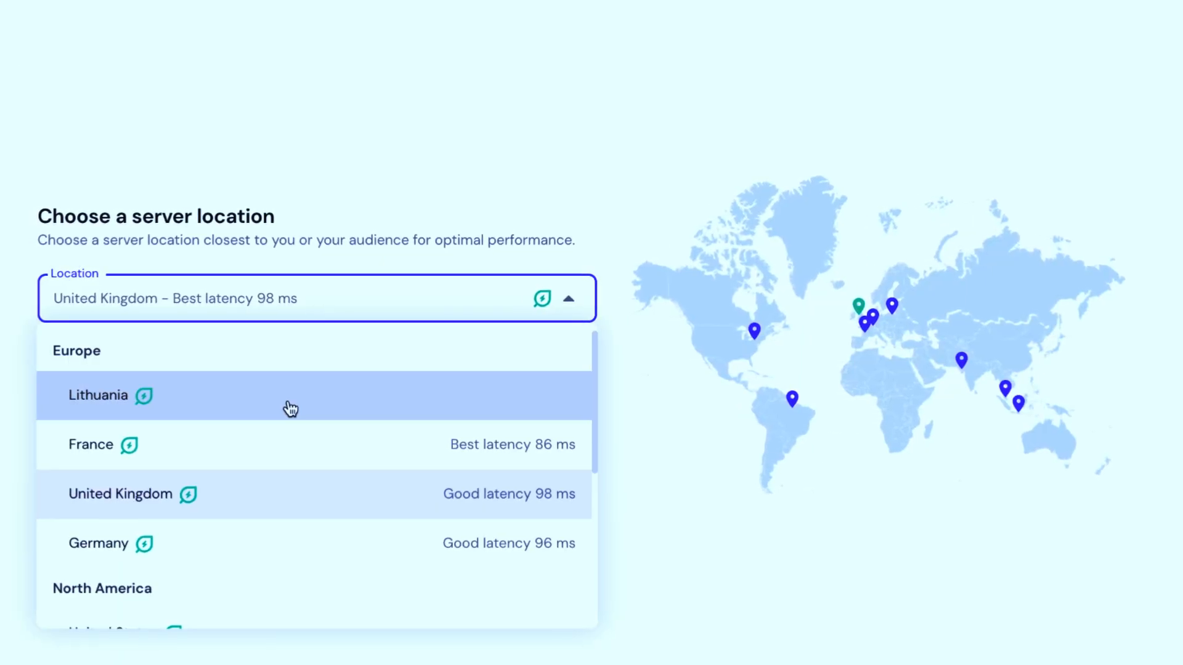
pyautogui.scroll(-1, 290, 439)
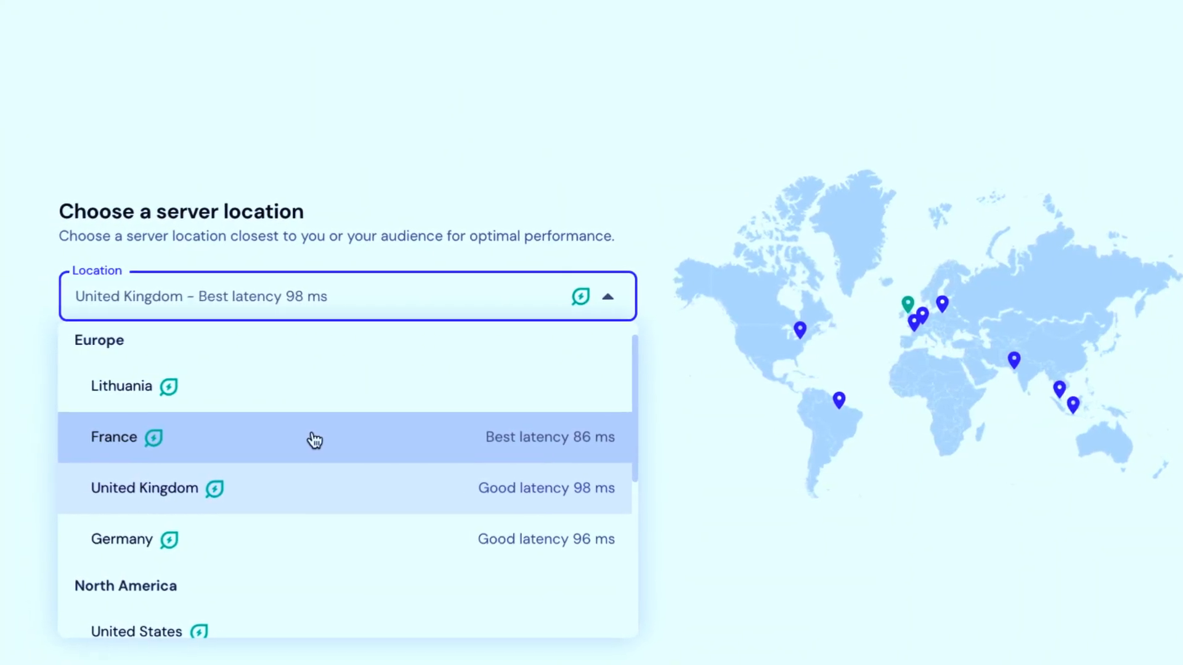
pyautogui.scroll(-3, 319, 441)
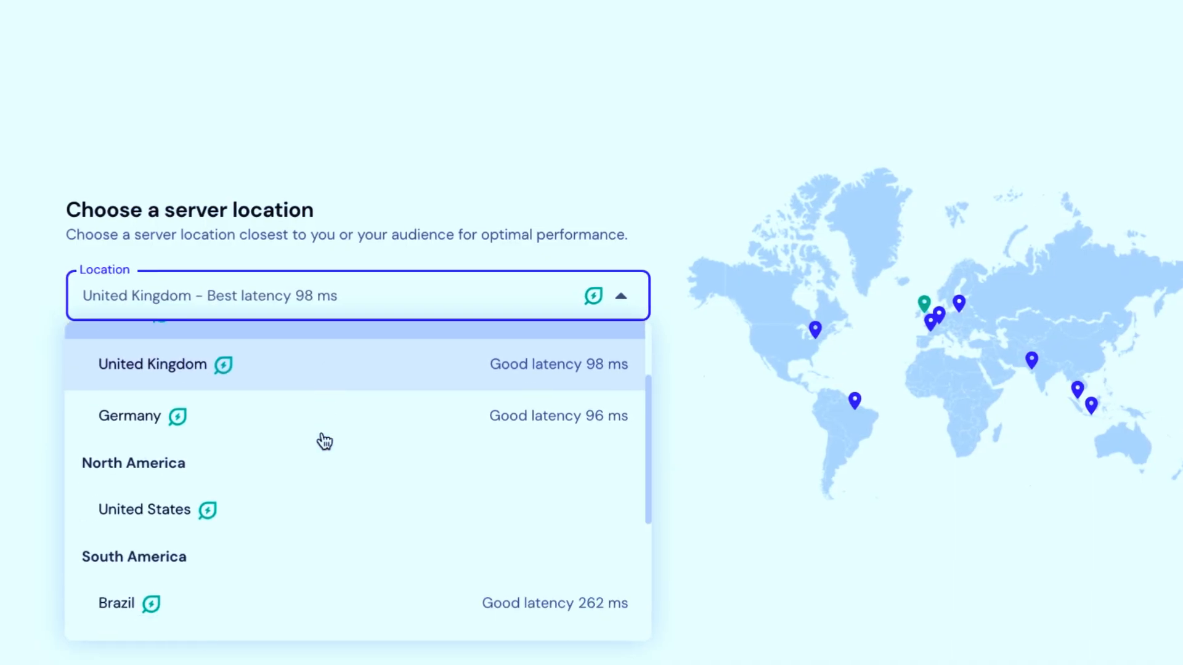
pyautogui.scroll(-2, 341, 422)
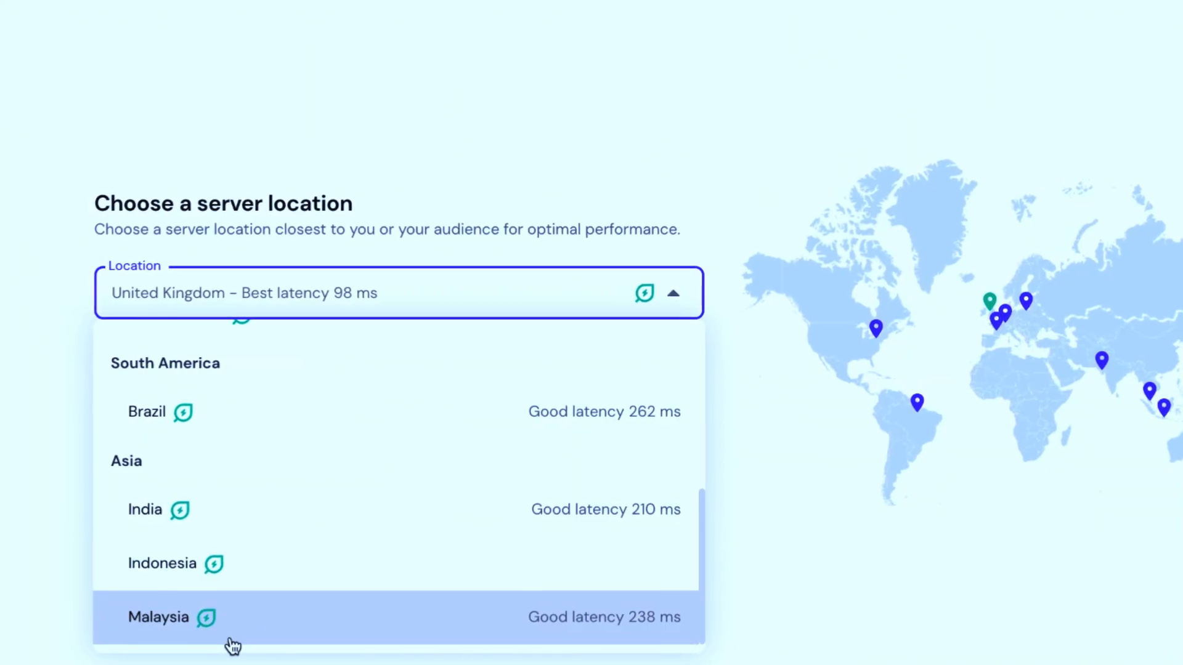
pyautogui.scroll(1, 216, 560)
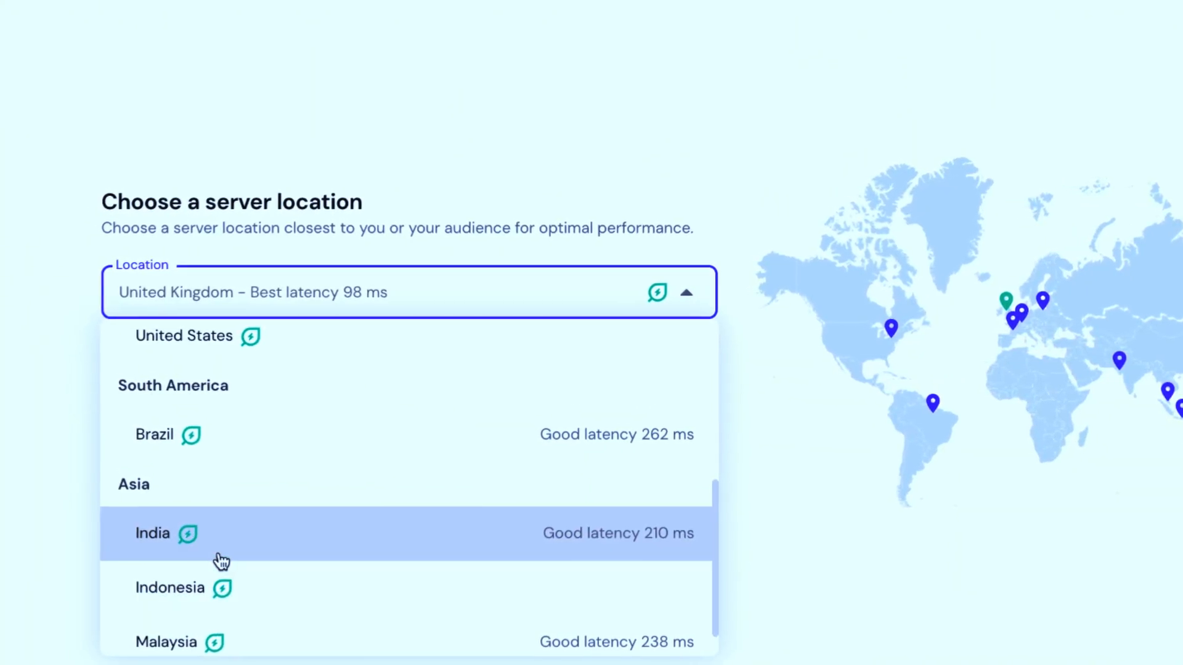
pyautogui.scroll(1, 224, 562)
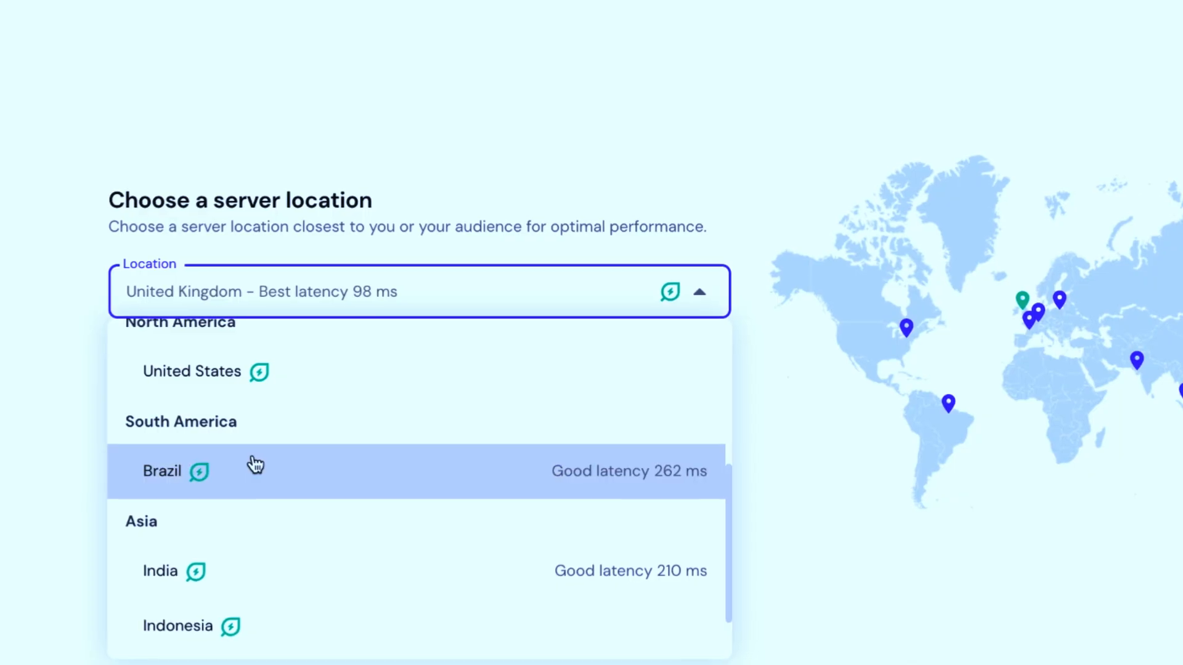
pyautogui.scroll(1, 246, 493)
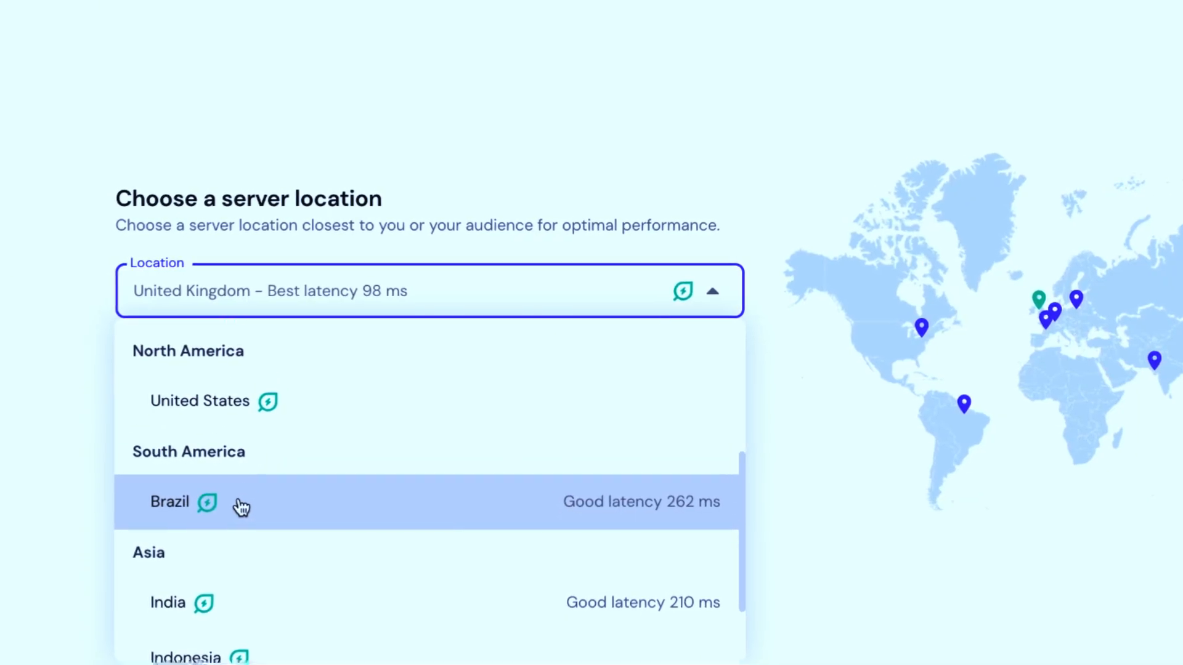
pyautogui.scroll(1, 296, 400)
pyautogui.scroll(3, 304, 389)
pyautogui.scroll(-4, 312, 486)
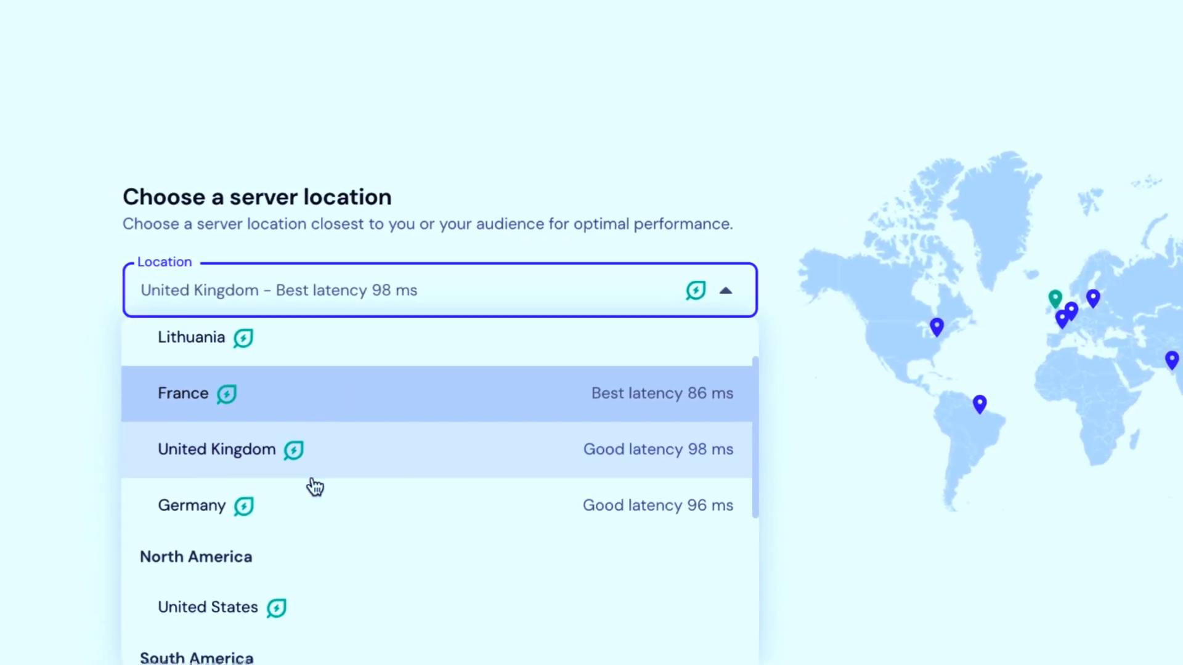
pyautogui.scroll(2, 317, 484)
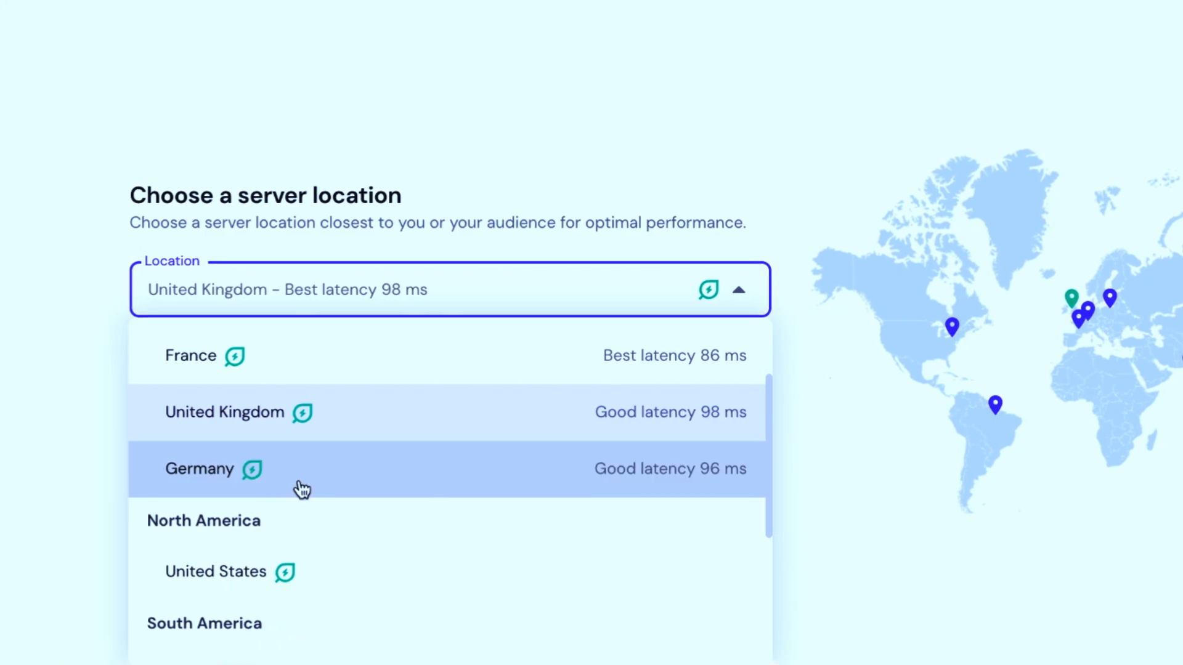
pyautogui.click(303, 489)
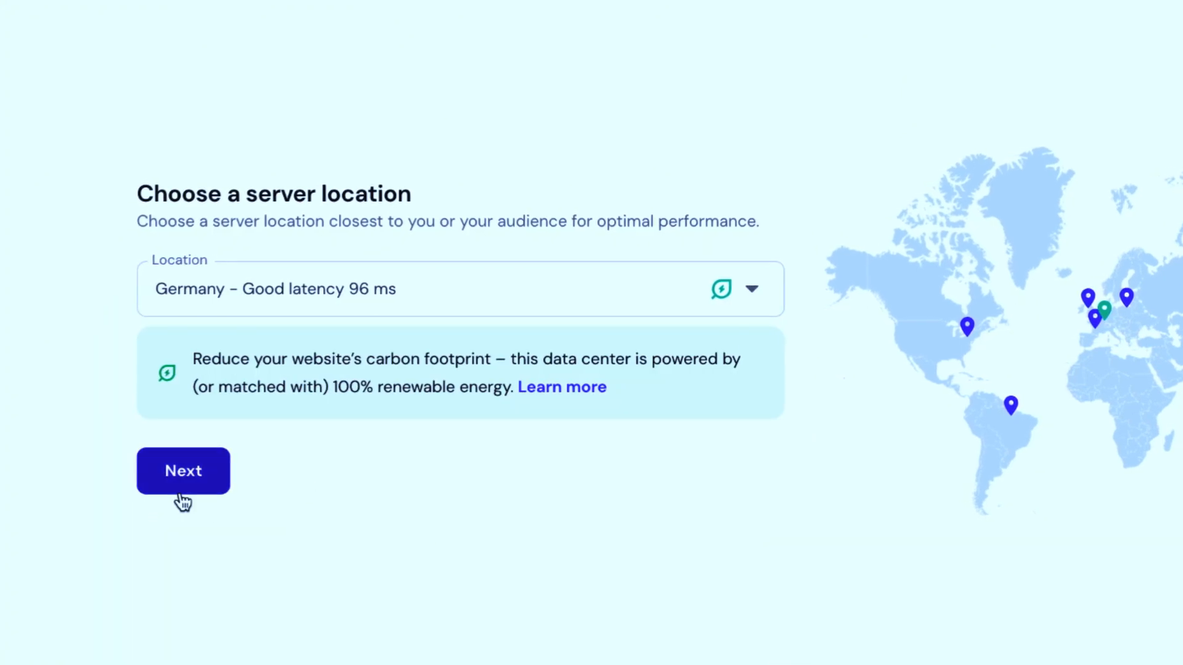
# Step: Set the VPS server location to France and continue to the operating system choice
pyautogui.click(390, 294)
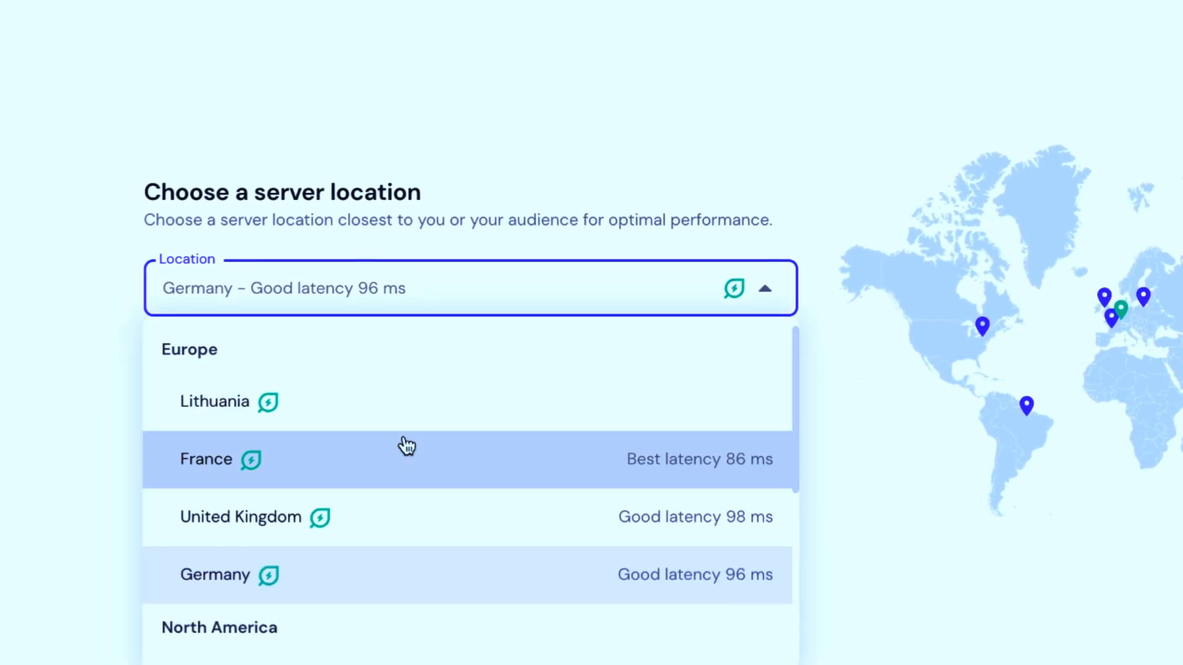
pyautogui.scroll(-1, 404, 446)
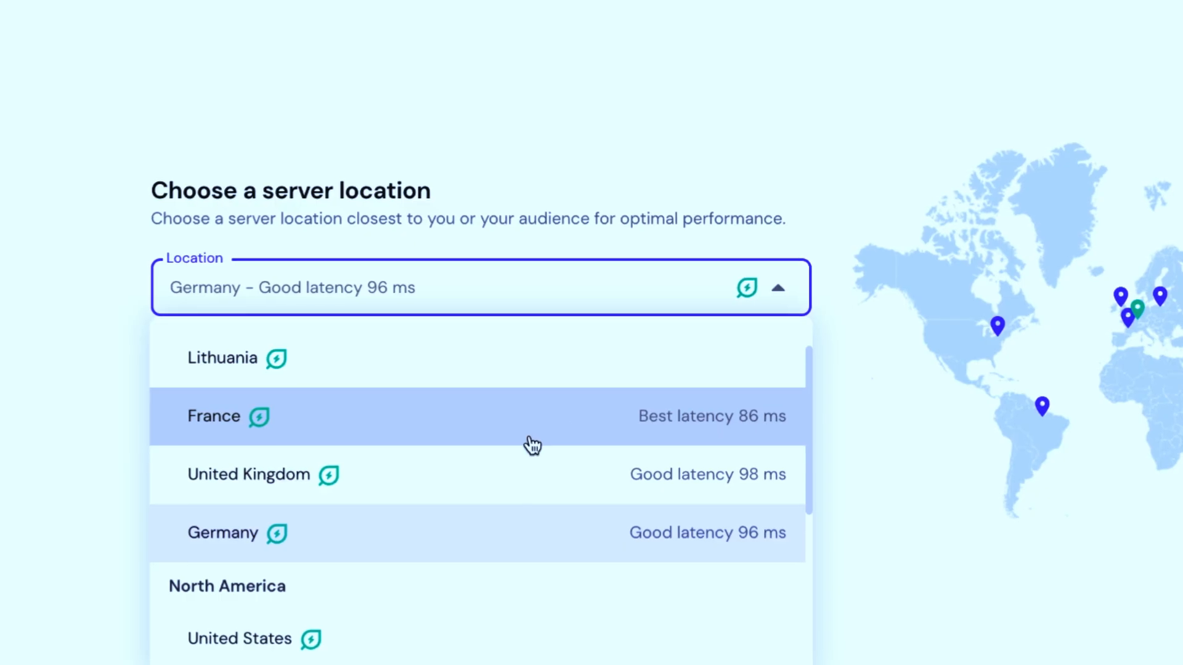
pyautogui.click(540, 442)
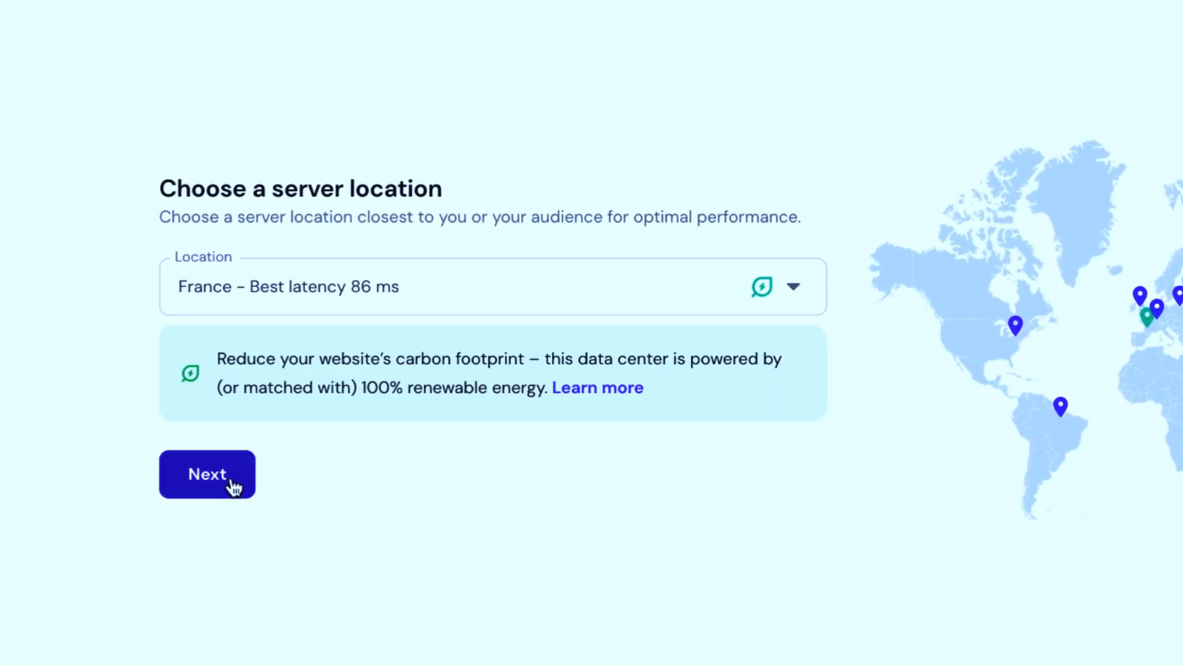
pyautogui.click(228, 492)
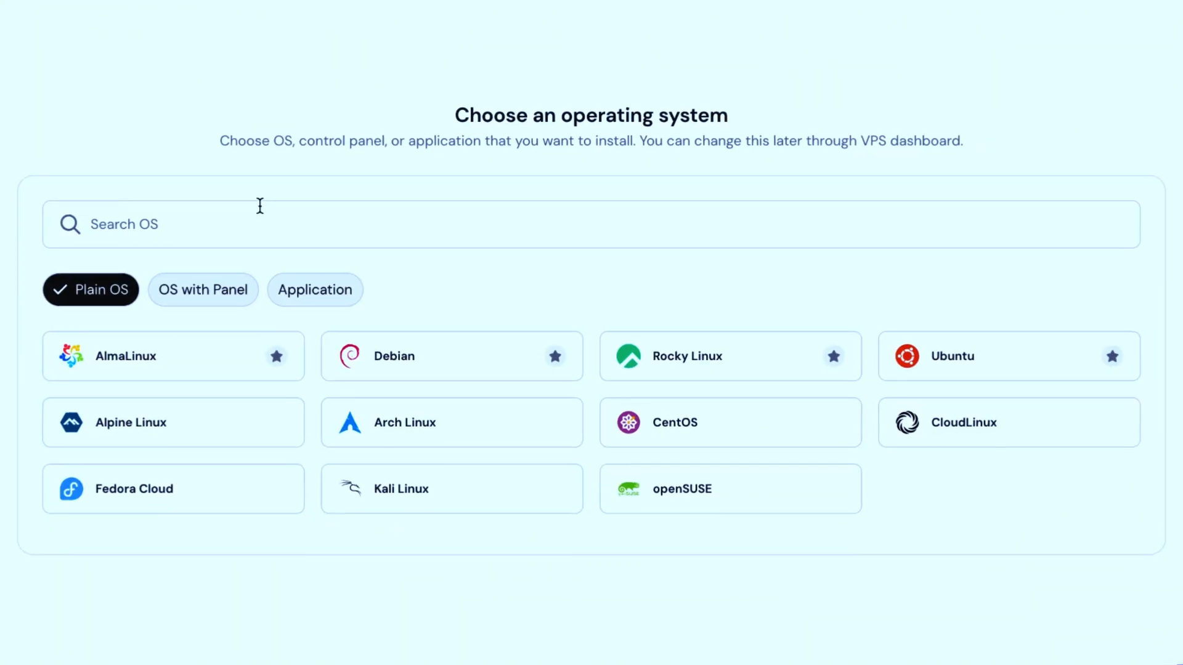
# Step: Search the operating system choices for "n8n", choose the plain n8n application and continue to the access settings
pyautogui.click(258, 225)
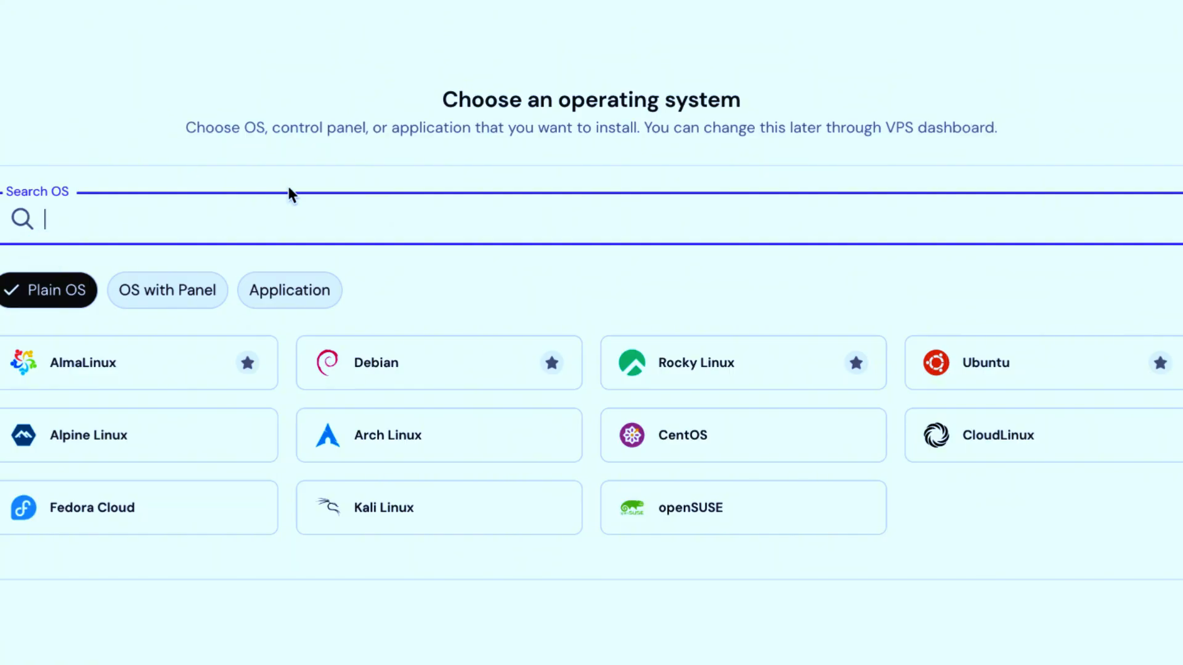
pyautogui.write('n8n')
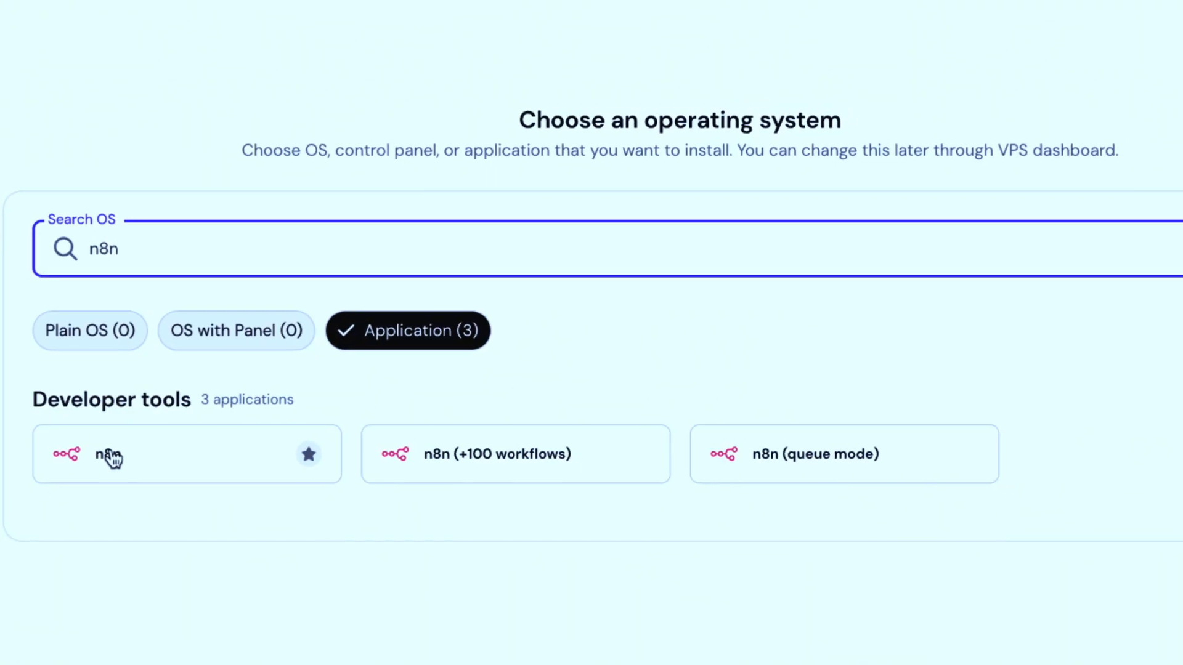
pyautogui.click(131, 455)
pyautogui.click(912, 450)
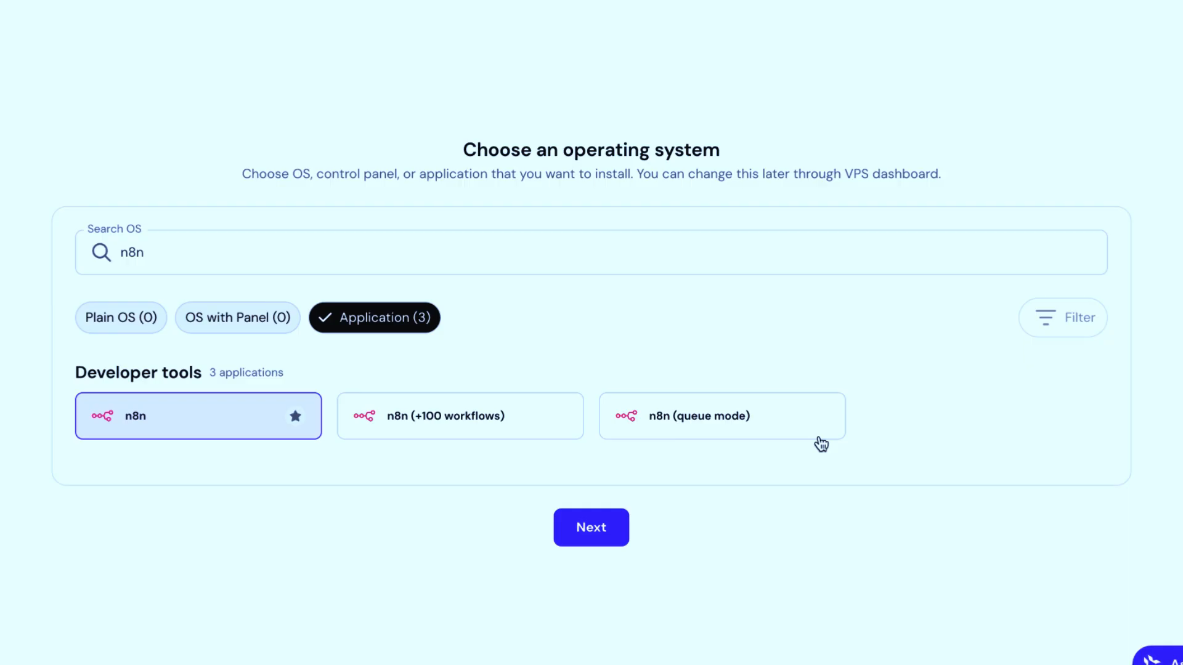
pyautogui.click(659, 584)
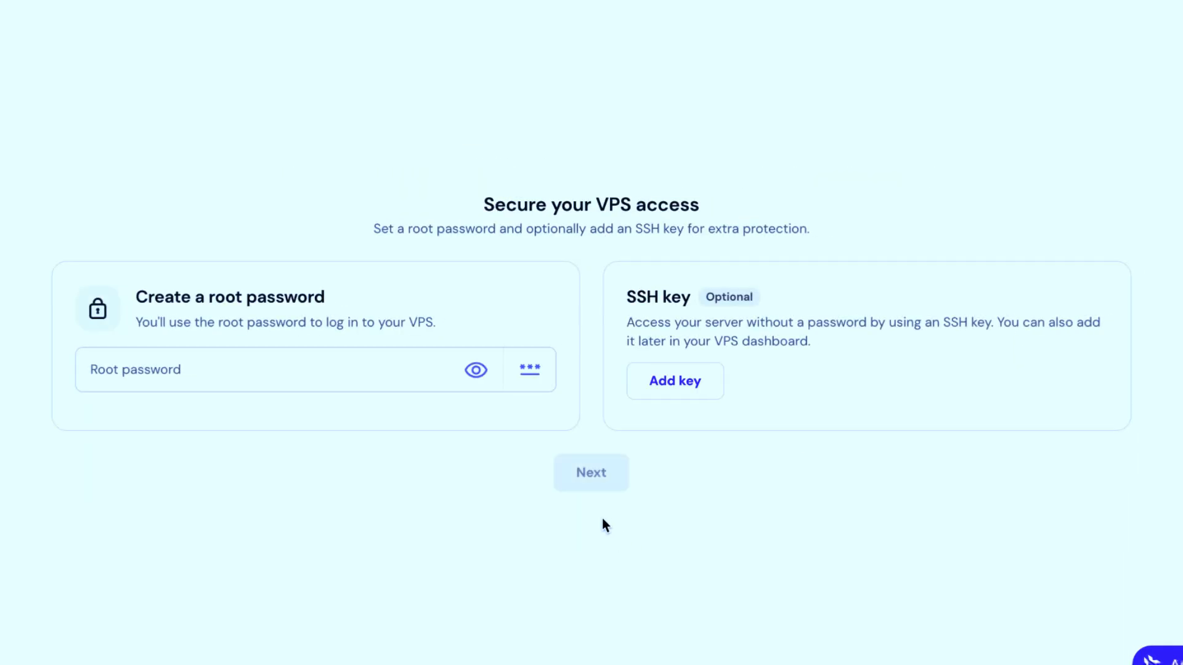
# Step: Fill in the VPS root password with a saved password and continue to the additional features
pyautogui.click(301, 382)
pyautogui.click(292, 227)
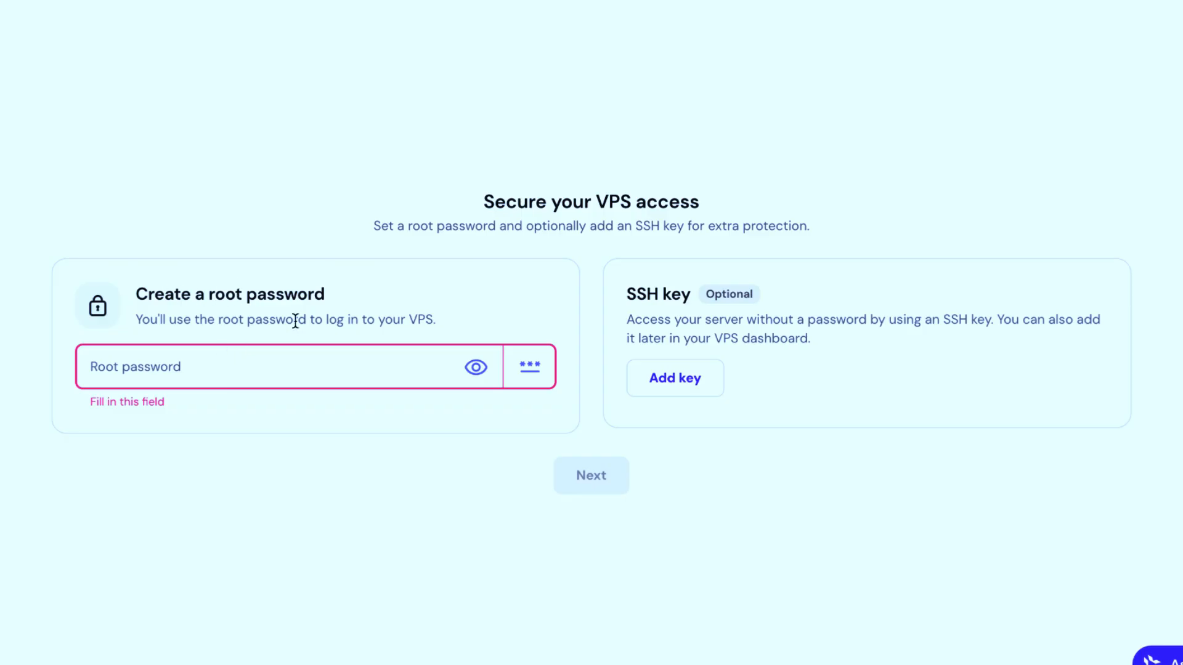
pyautogui.click(194, 363)
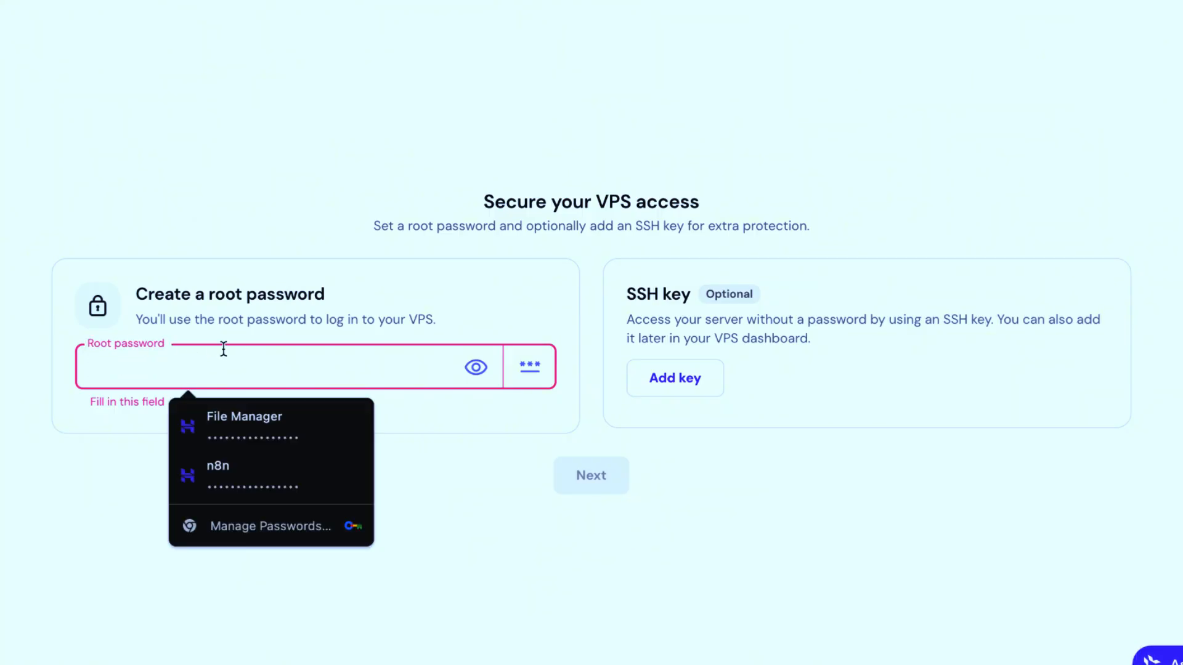
pyautogui.click(289, 416)
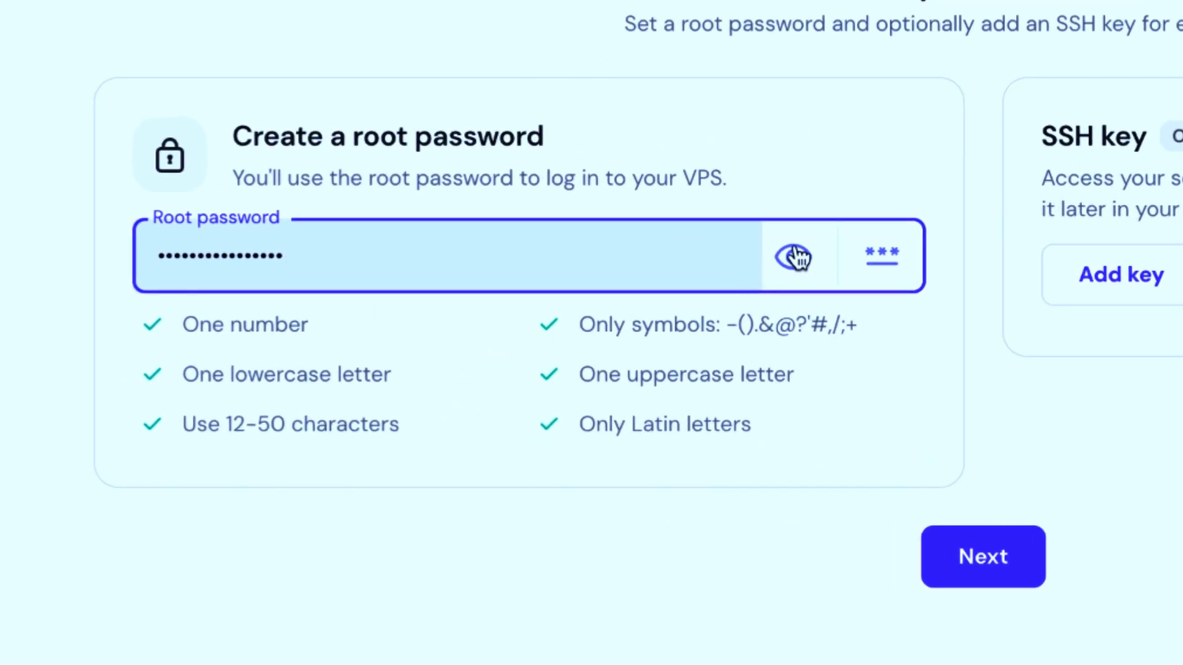
pyautogui.click(937, 550)
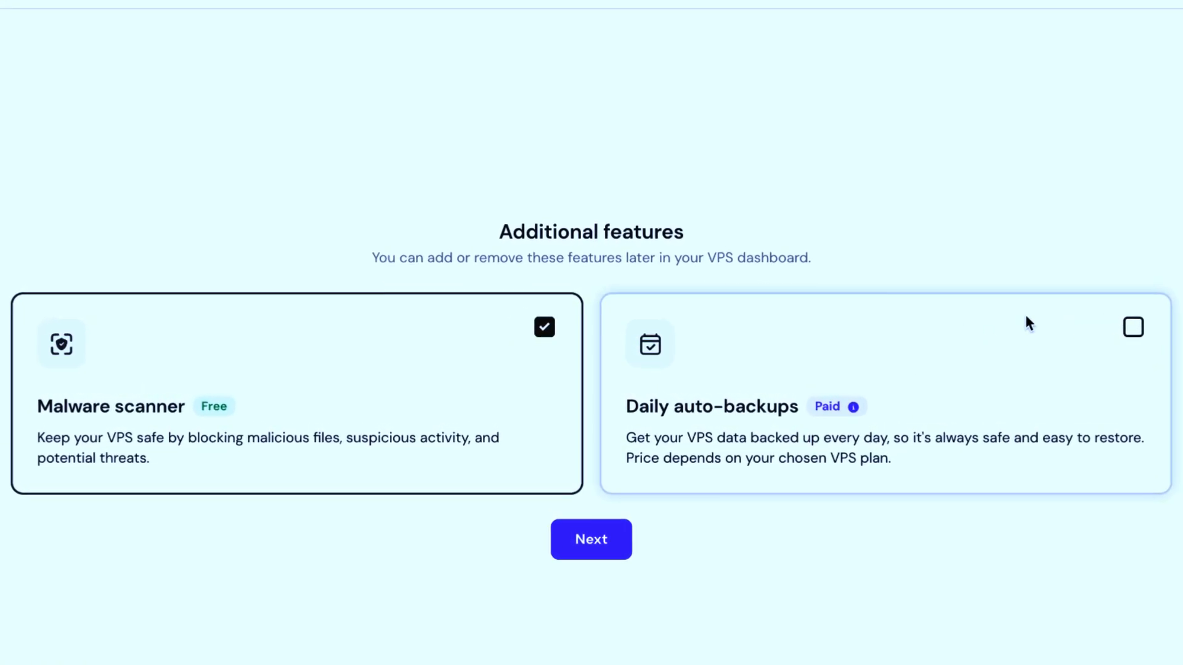
# Step: Keep the free malware scanner on, leave the paid daily auto-backups off and continue to the plan choice
pyautogui.click(1145, 327)
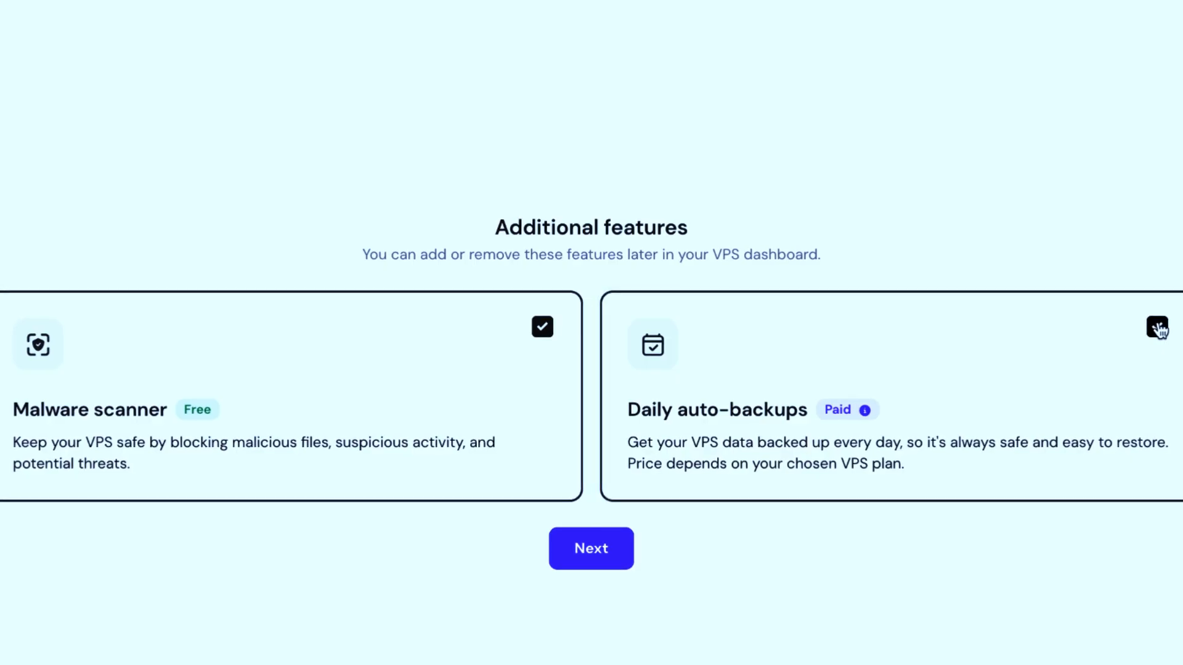
pyautogui.click(1169, 327)
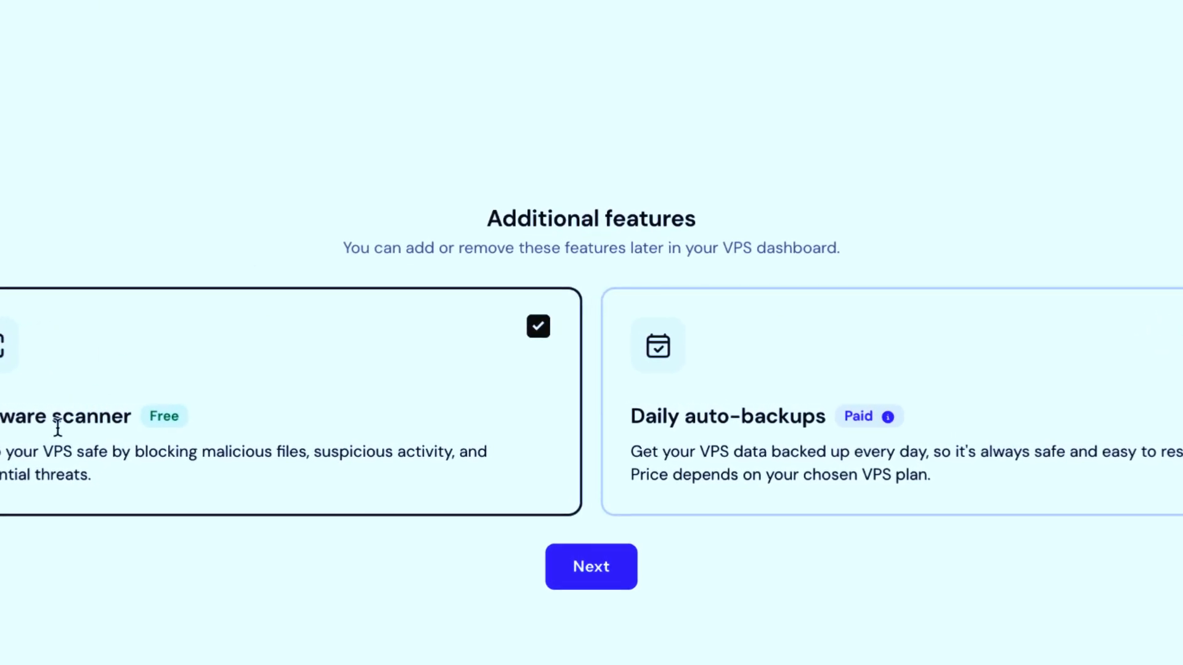
pyautogui.click(605, 569)
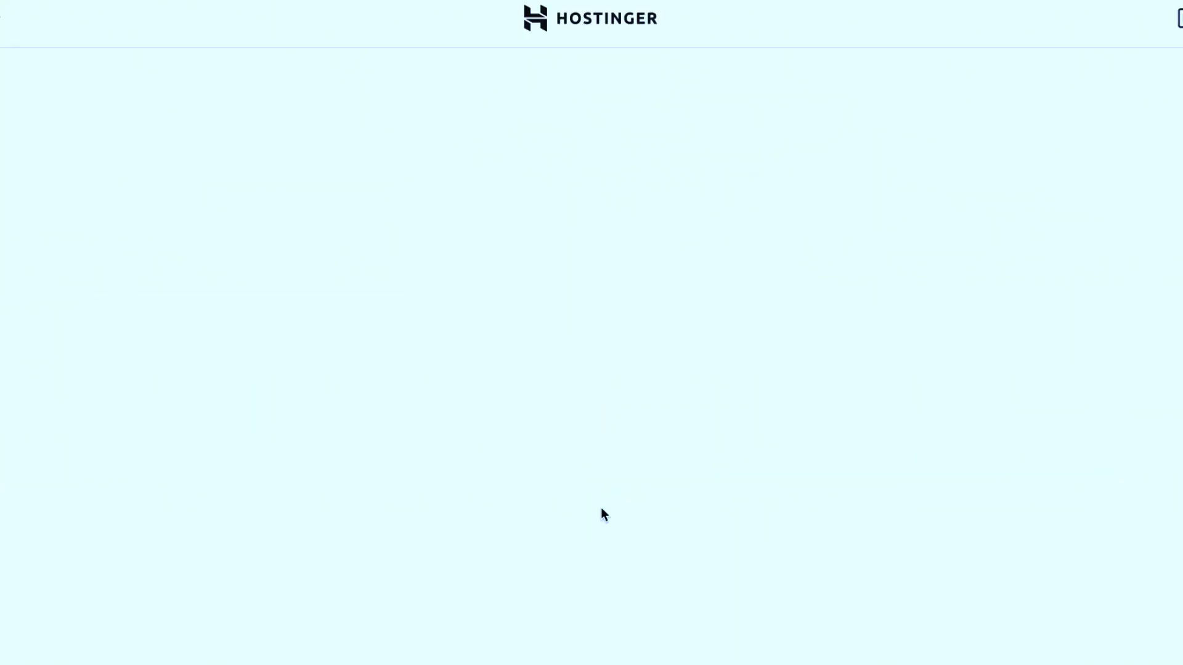
# Step: Examine the KVM hosting plans, comparing the prices and specifications of KVM 2 and KVM 4
pyautogui.scroll(-2, 587, 360)
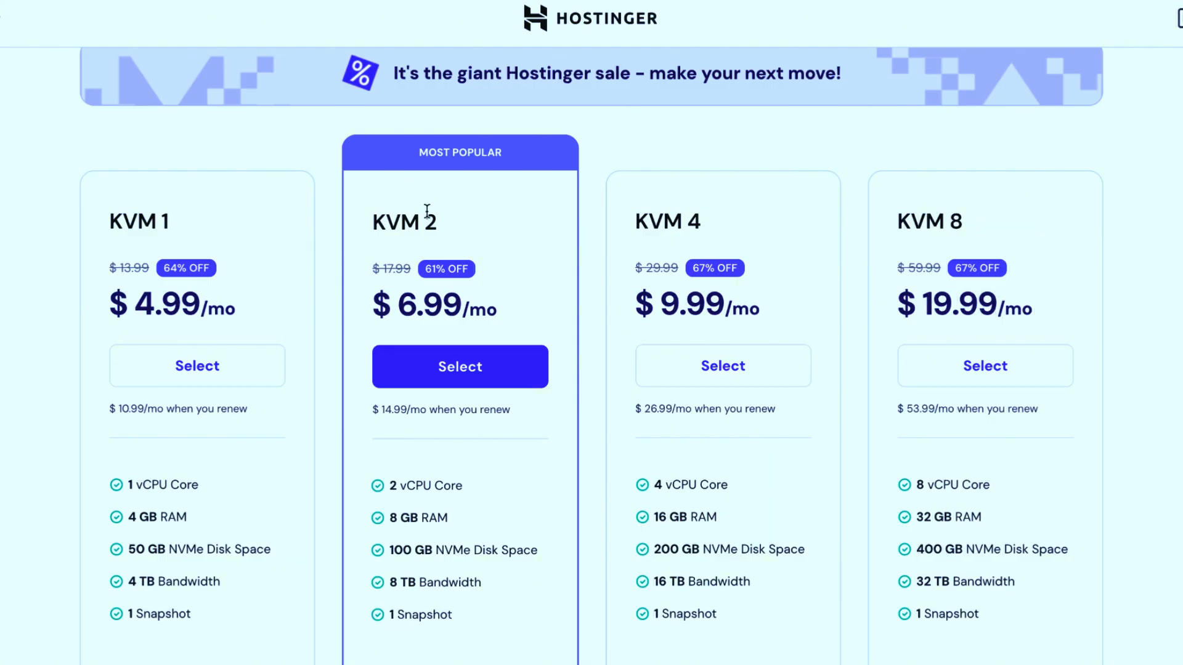
pyautogui.moveTo(427, 211); pyautogui.dragTo(443, 210)
pyautogui.tripleClick(389, 214)
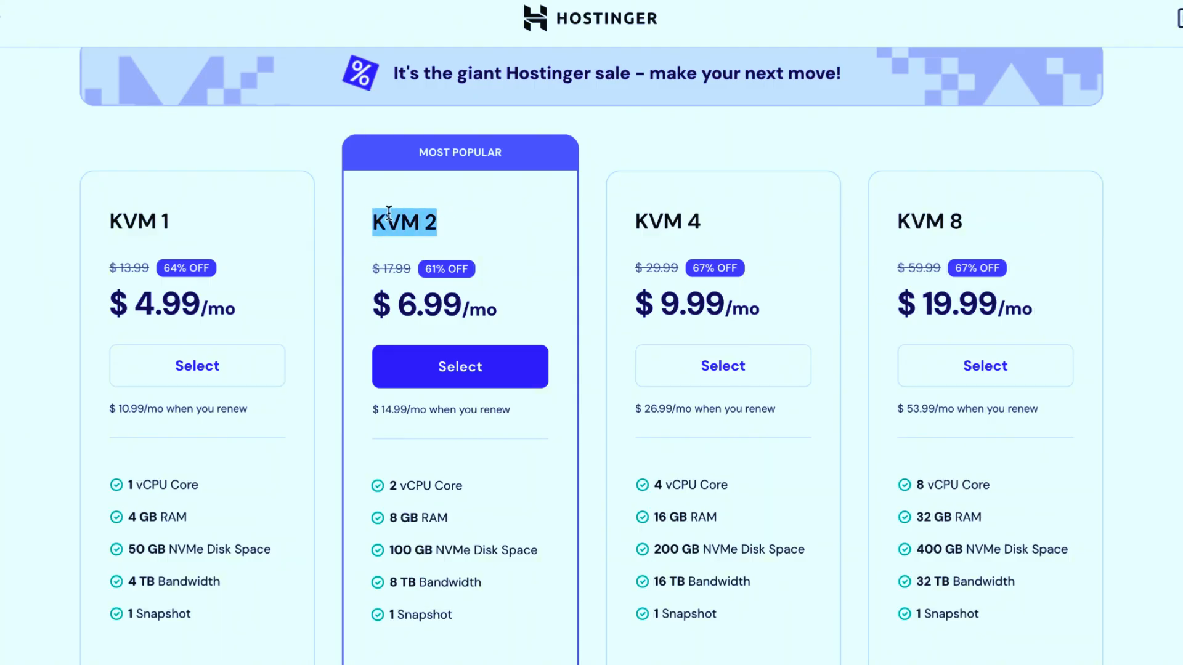
pyautogui.click(483, 200)
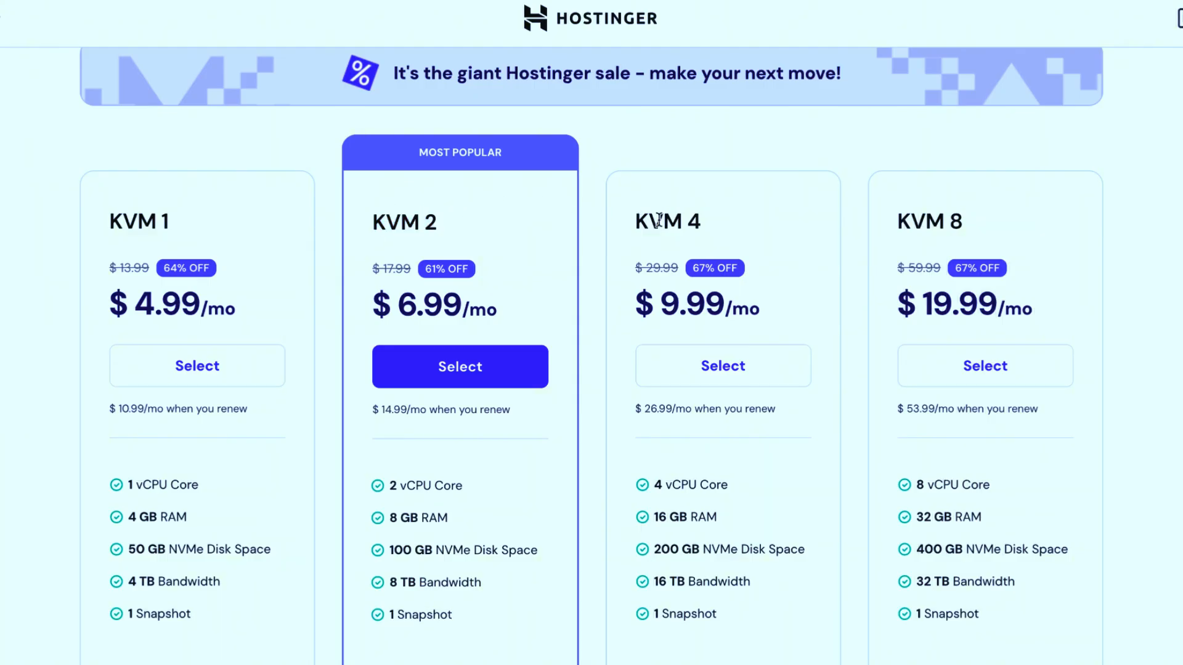
pyautogui.tripleClick(659, 219)
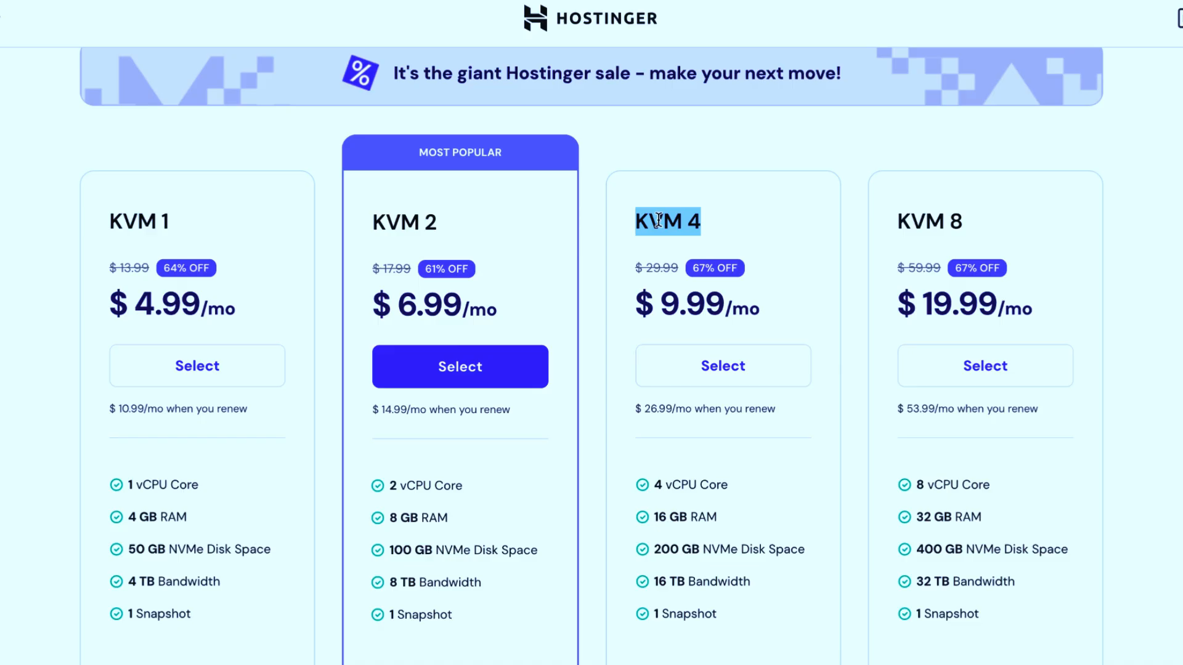
pyautogui.click(725, 220)
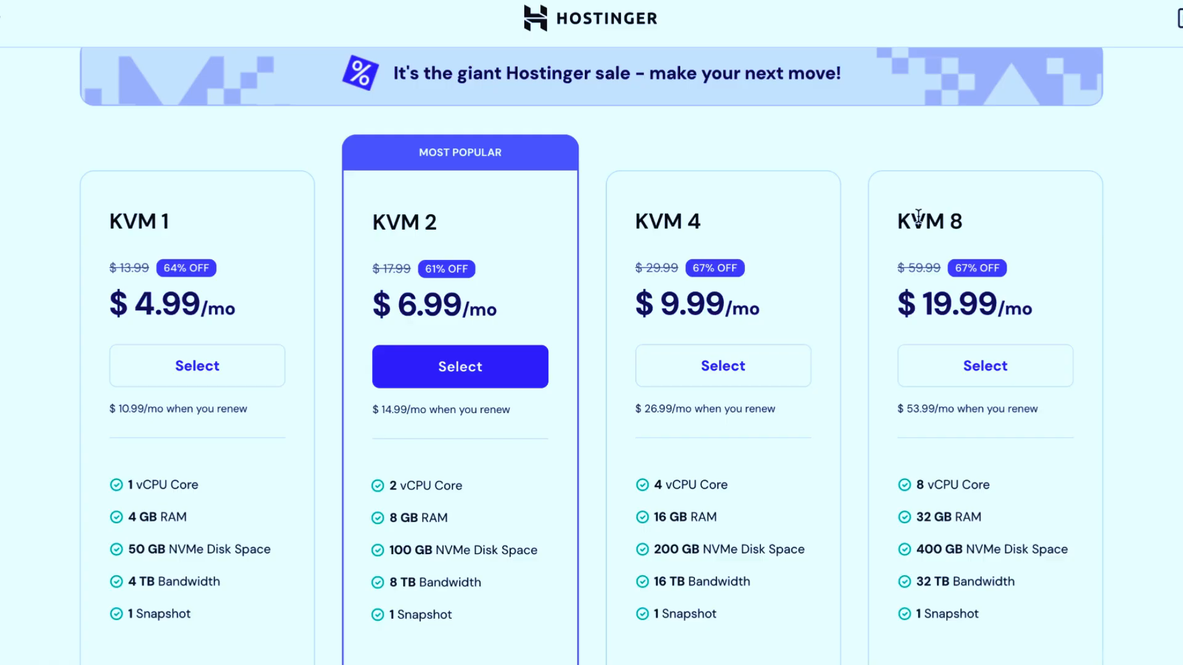
pyautogui.tripleClick(414, 216)
pyautogui.click(487, 237)
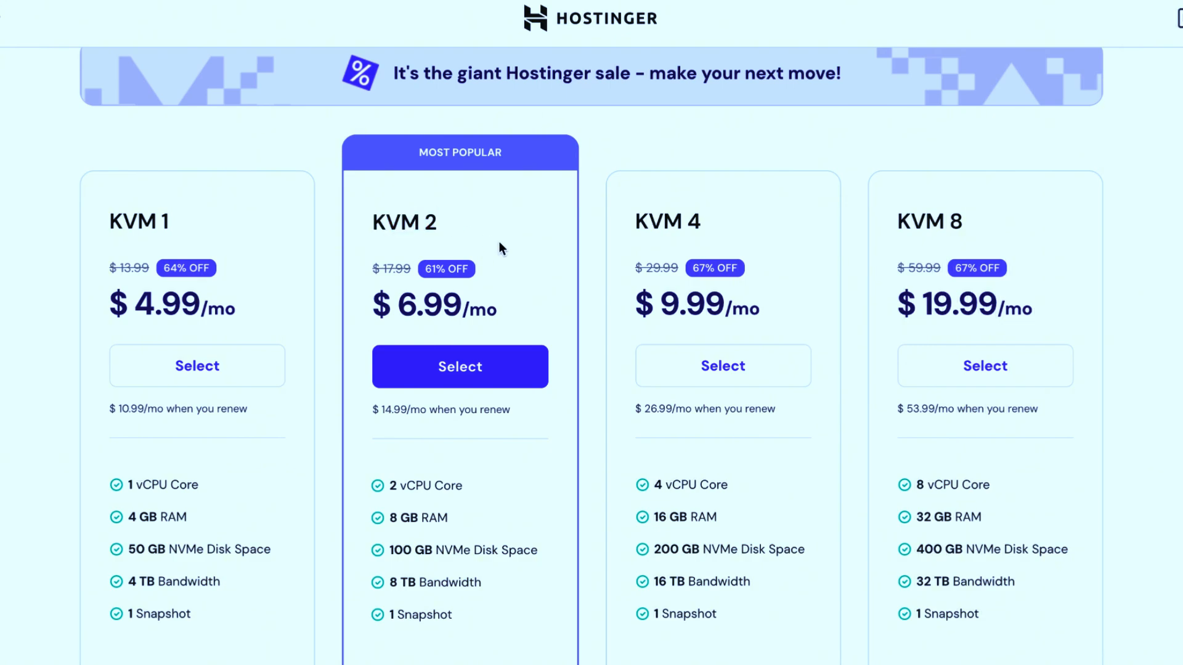
# Step: Select the KVM 2 plan and set its payment method to "Choose a different payment method"
pyautogui.click(515, 370)
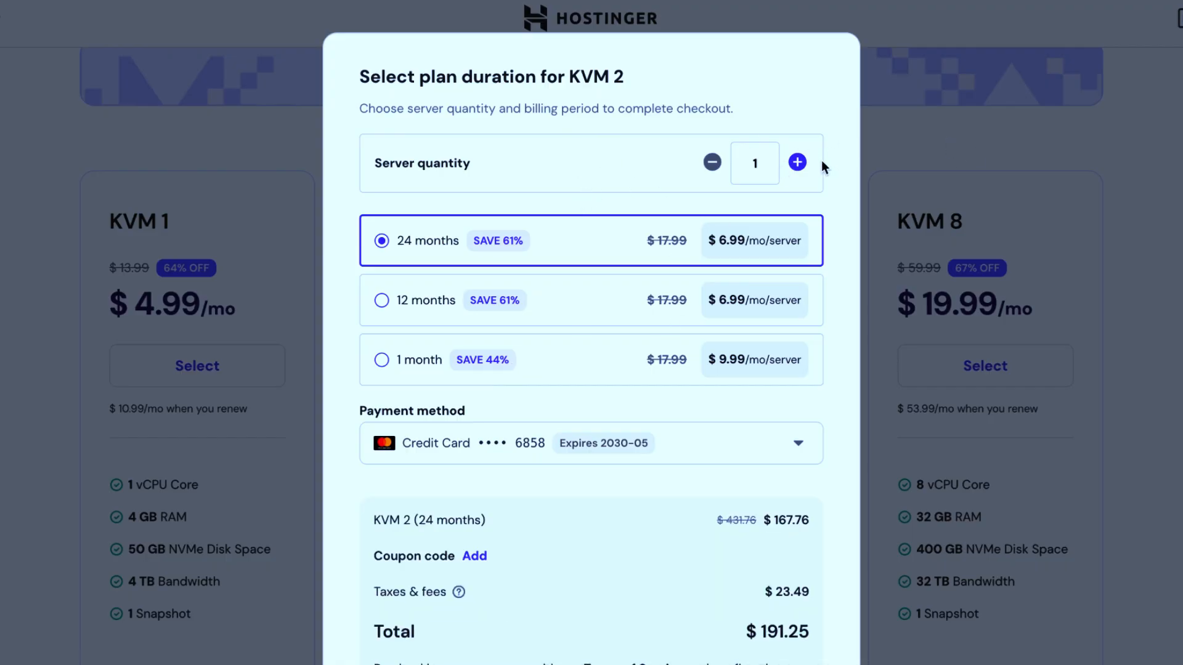
pyautogui.click(673, 444)
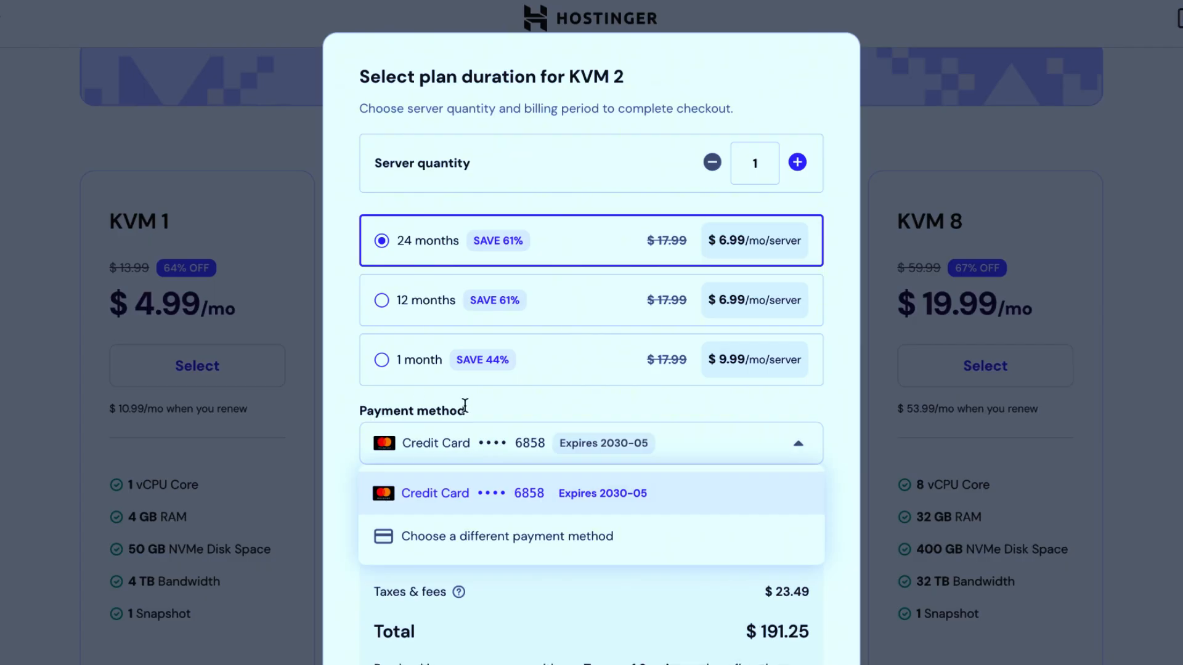
pyautogui.click(493, 407)
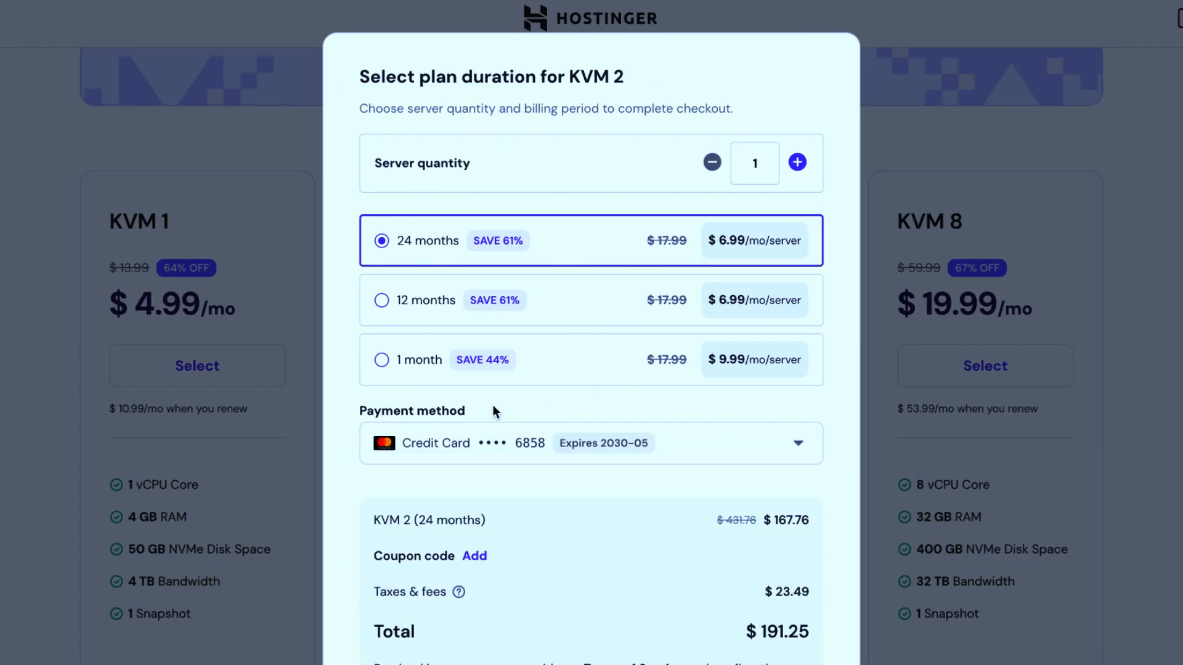
pyautogui.click(481, 438)
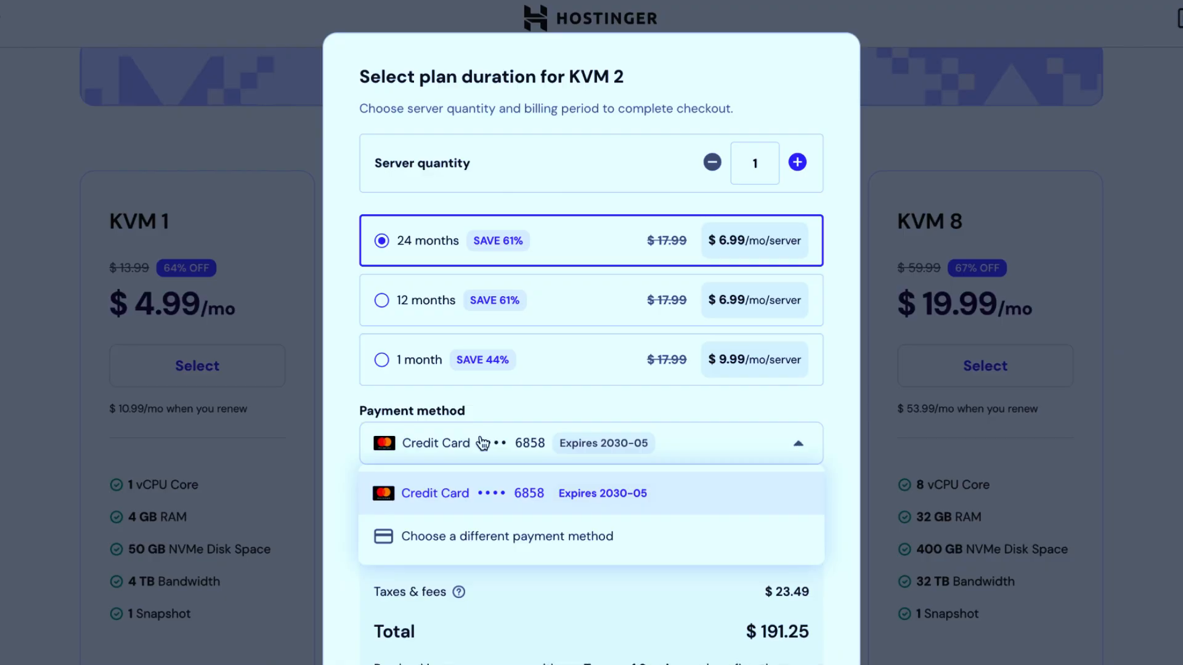
pyautogui.scroll(-1, 653, 450)
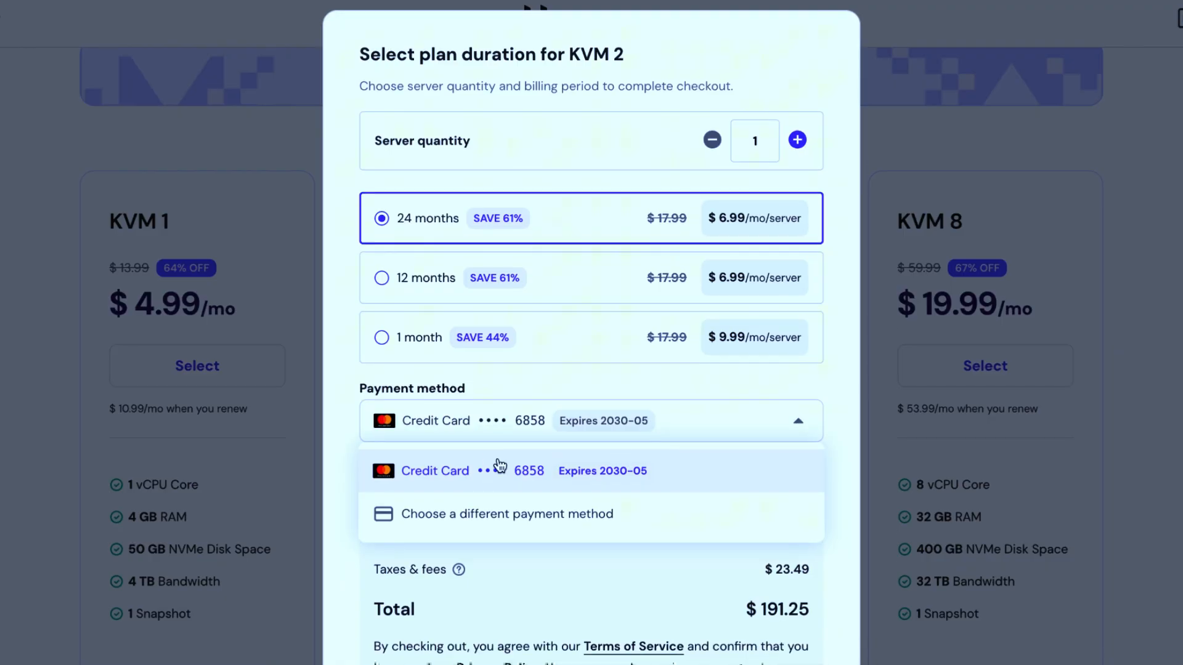
pyautogui.click(483, 420)
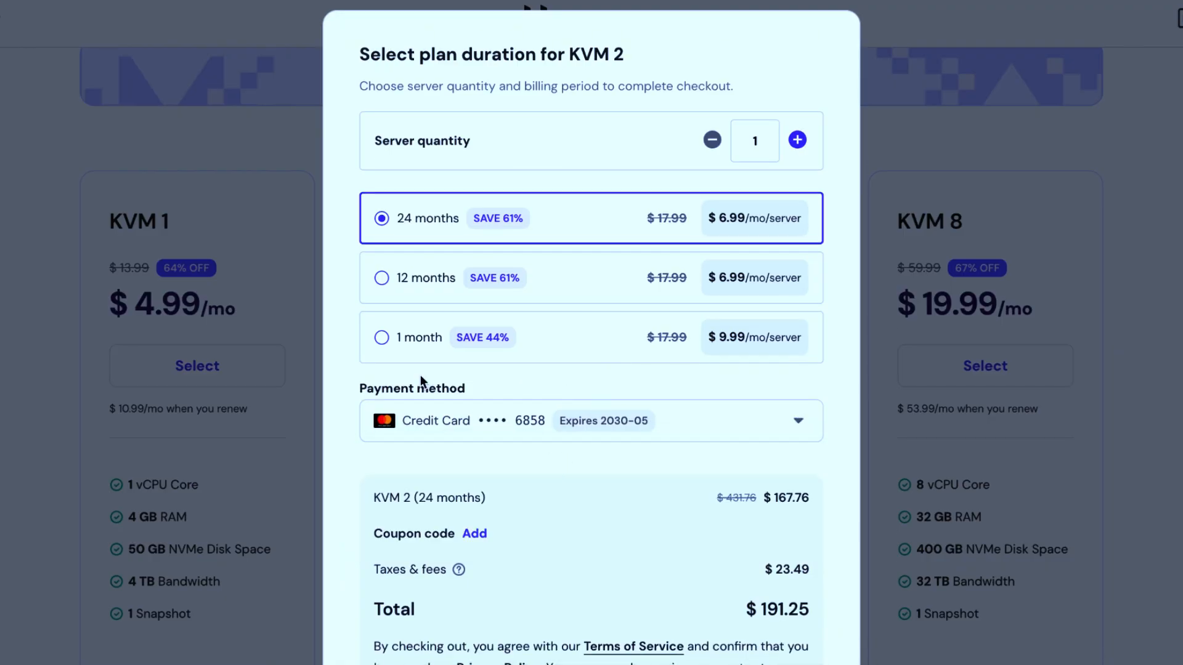
pyautogui.click(500, 420)
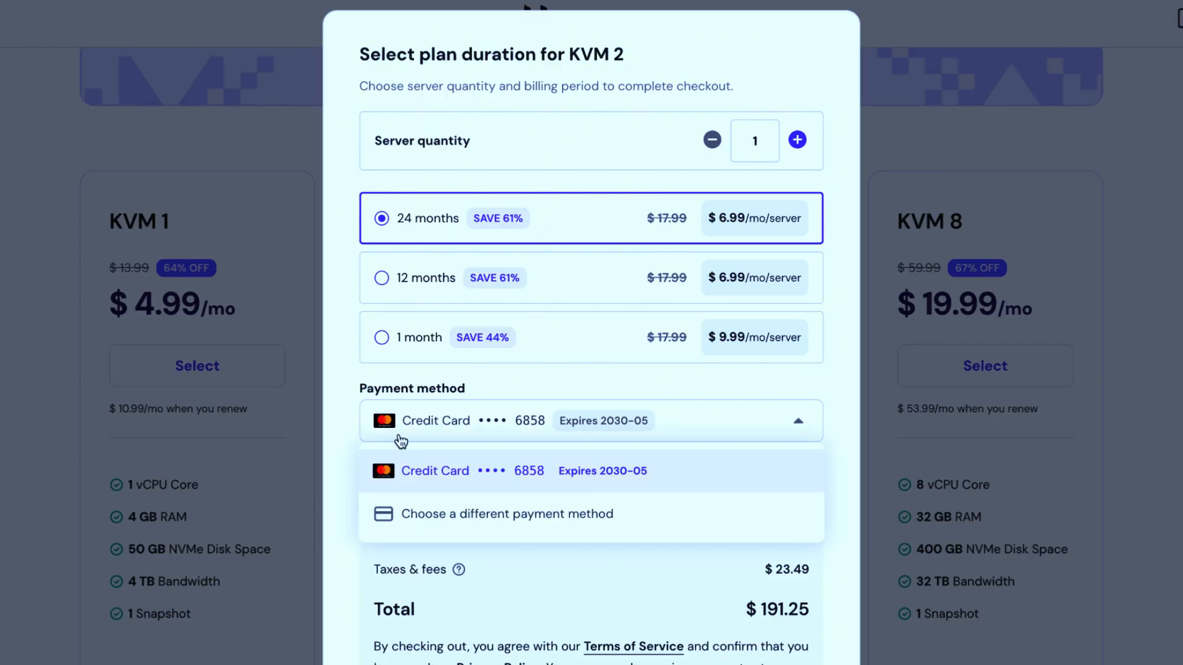
pyautogui.click(547, 531)
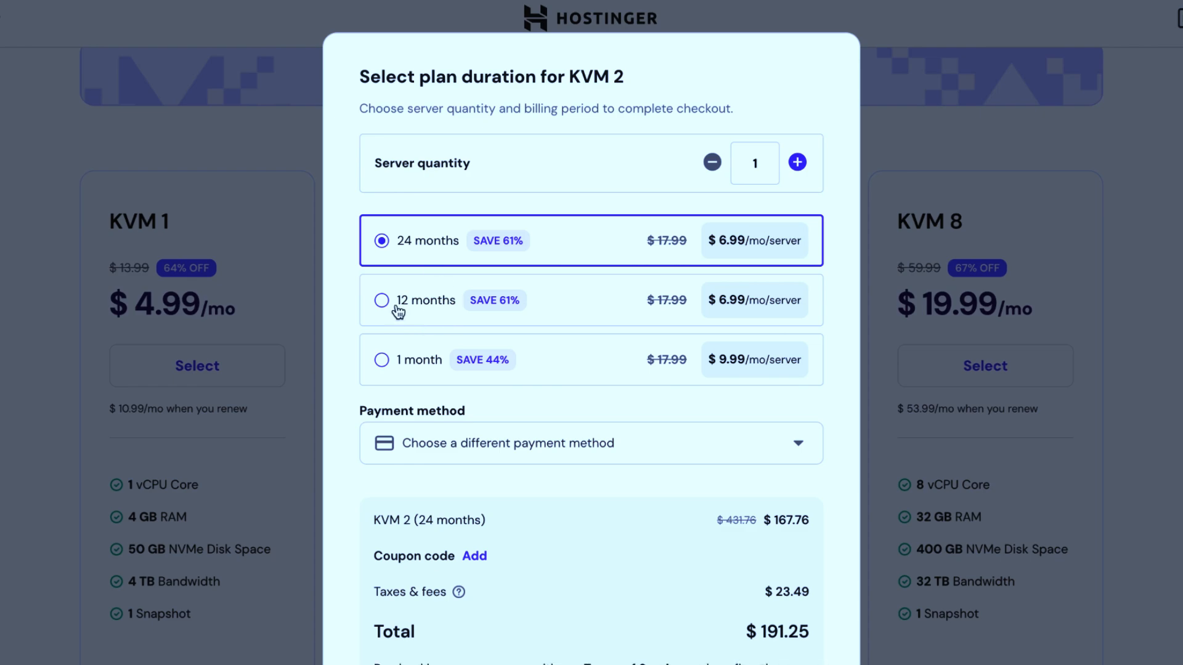
# Step: Compare the costs of the 24-month, 12-month and 1-month billing periods and set the KVM 2 duration to 1 month
pyautogui.click(397, 306)
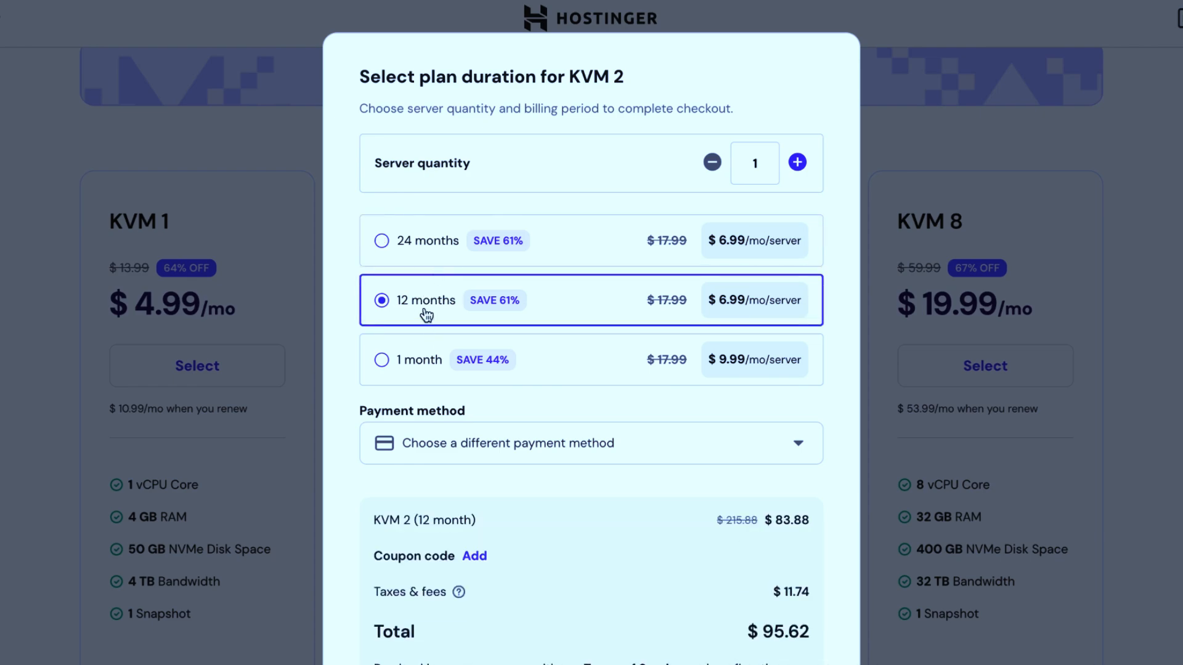
pyautogui.click(441, 240)
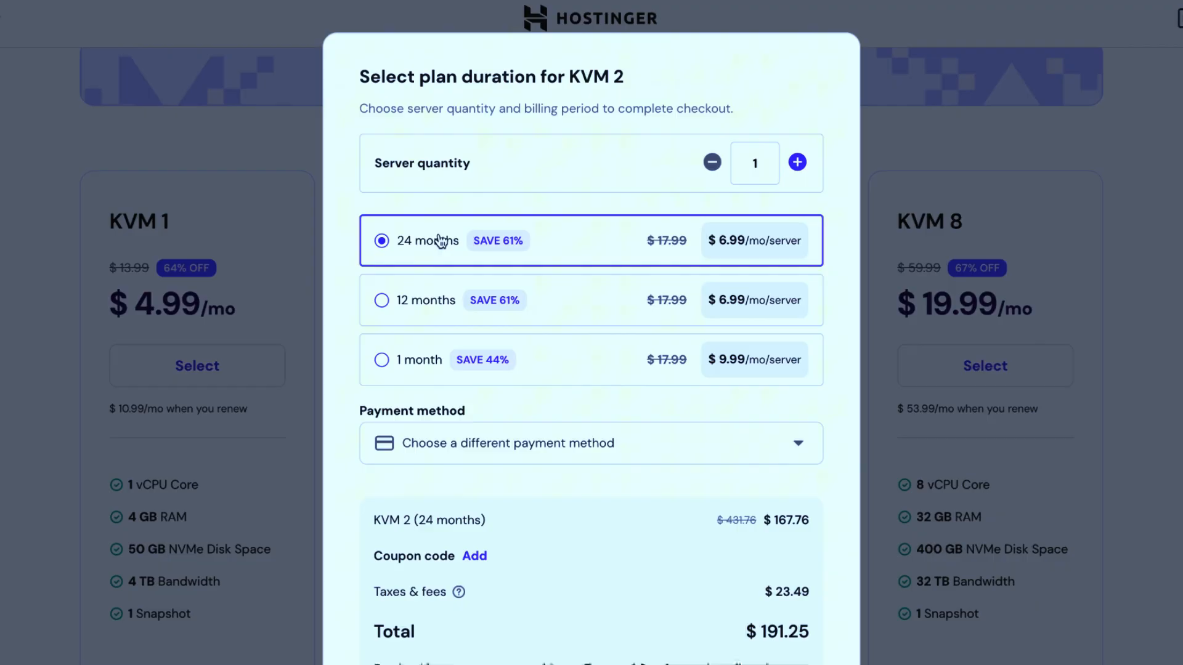
pyautogui.click(417, 365)
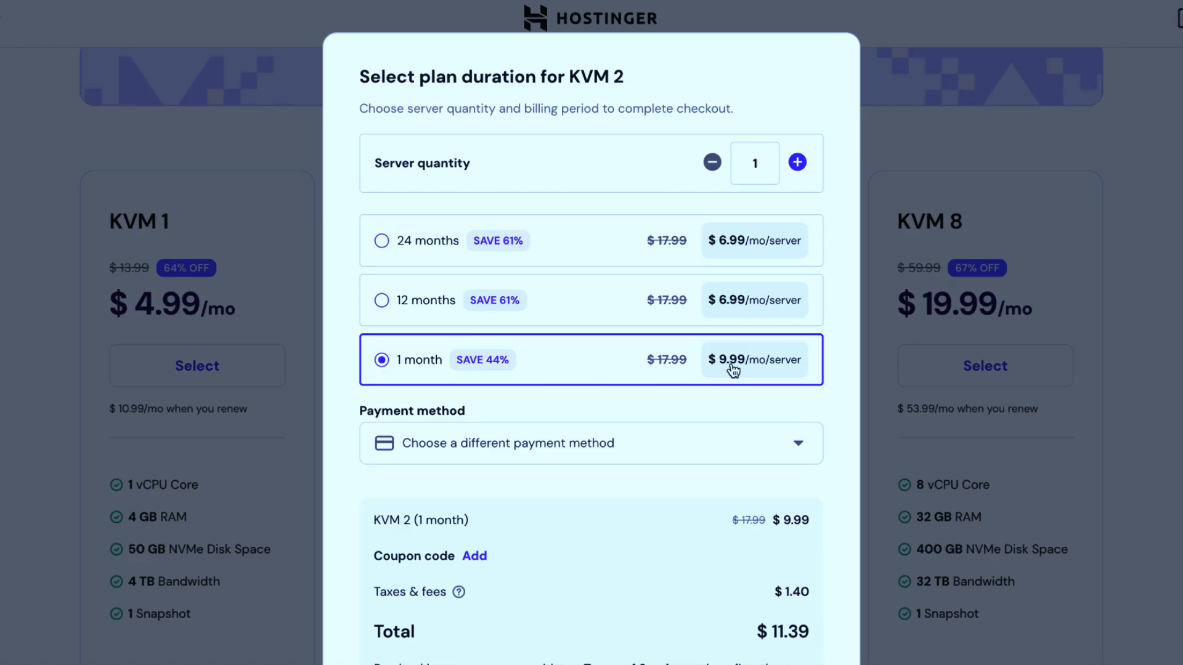
pyautogui.scroll(-2, 704, 394)
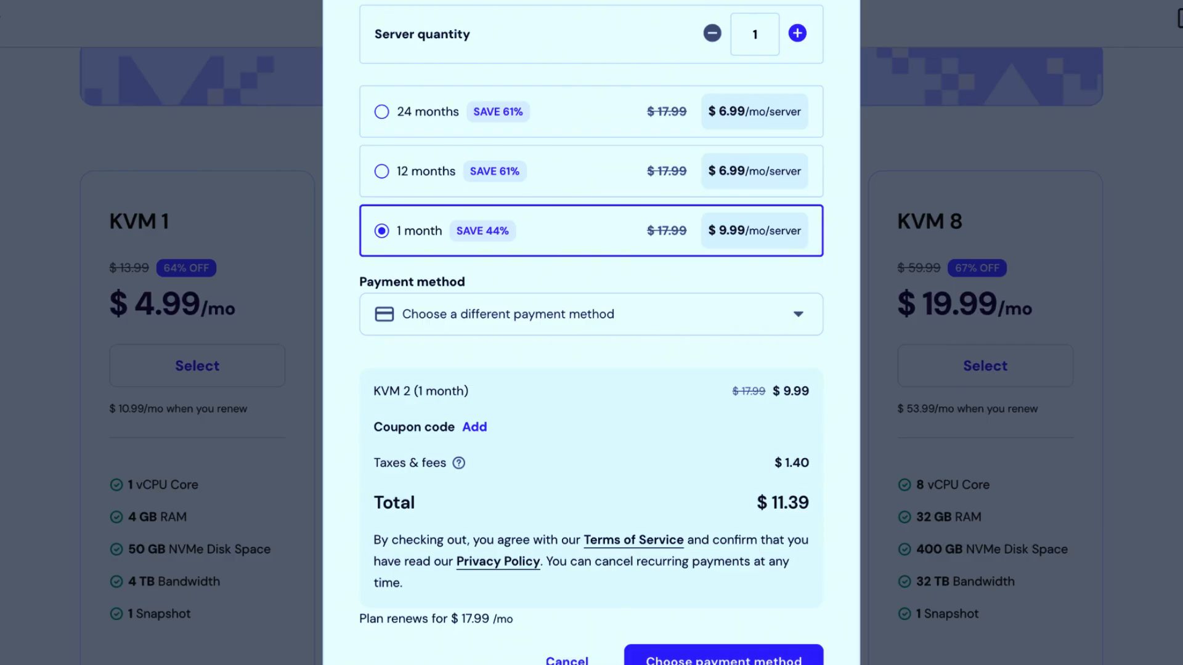
pyautogui.scroll(2, 633, 515)
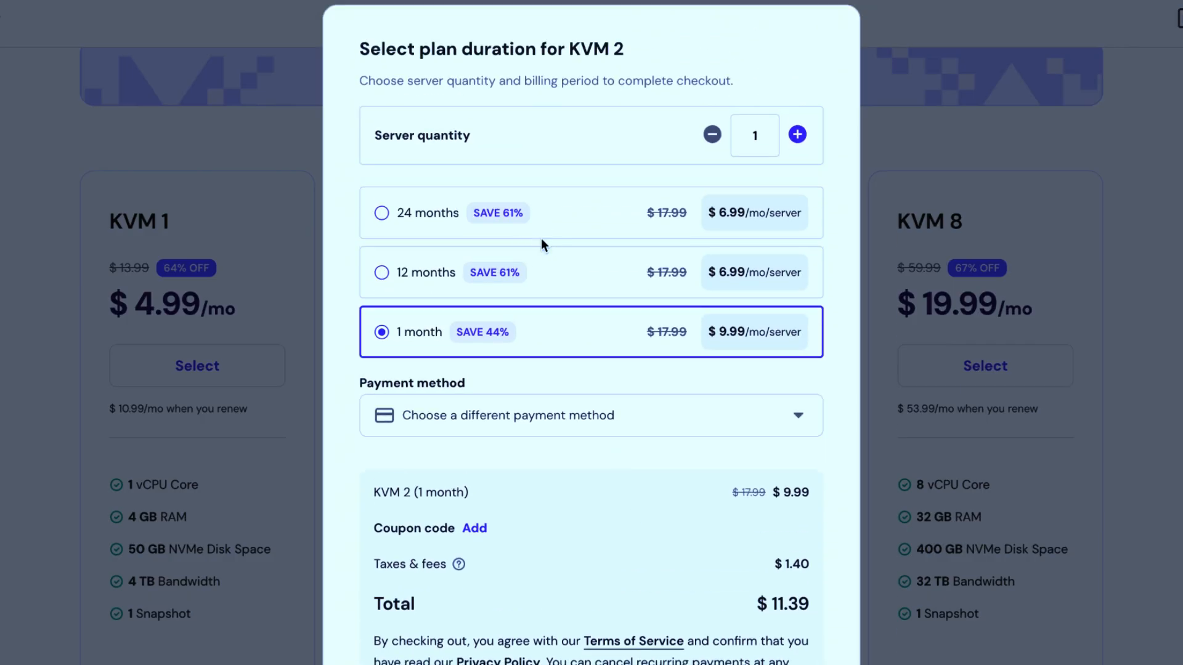
pyautogui.click(566, 223)
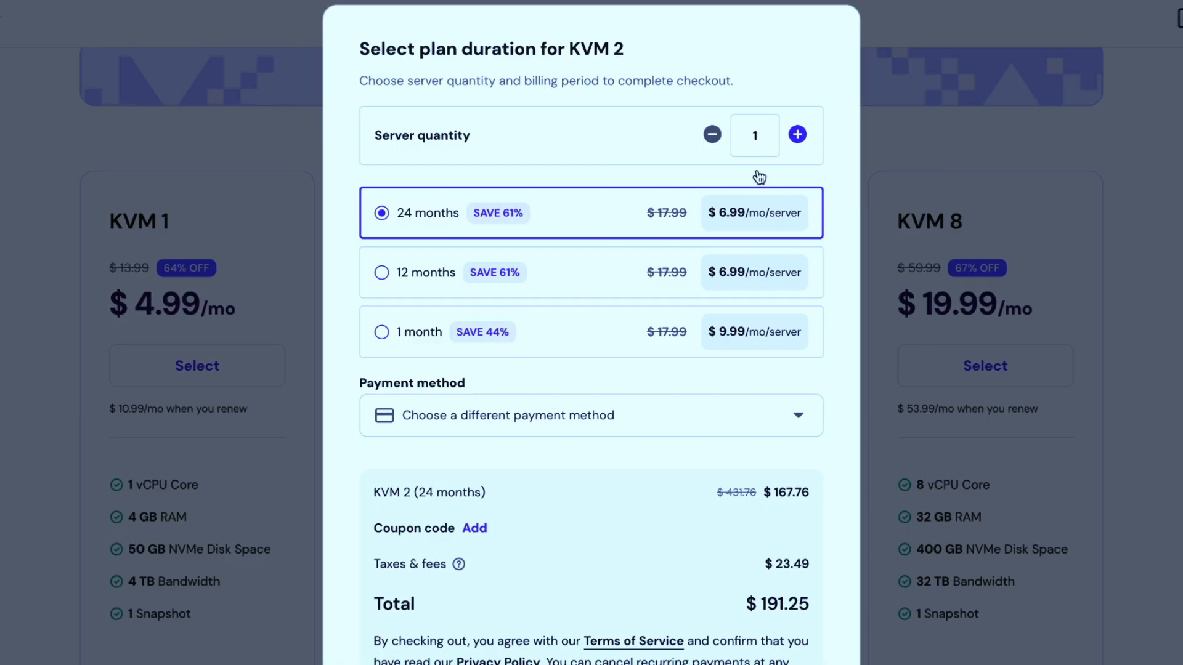
pyautogui.click(628, 330)
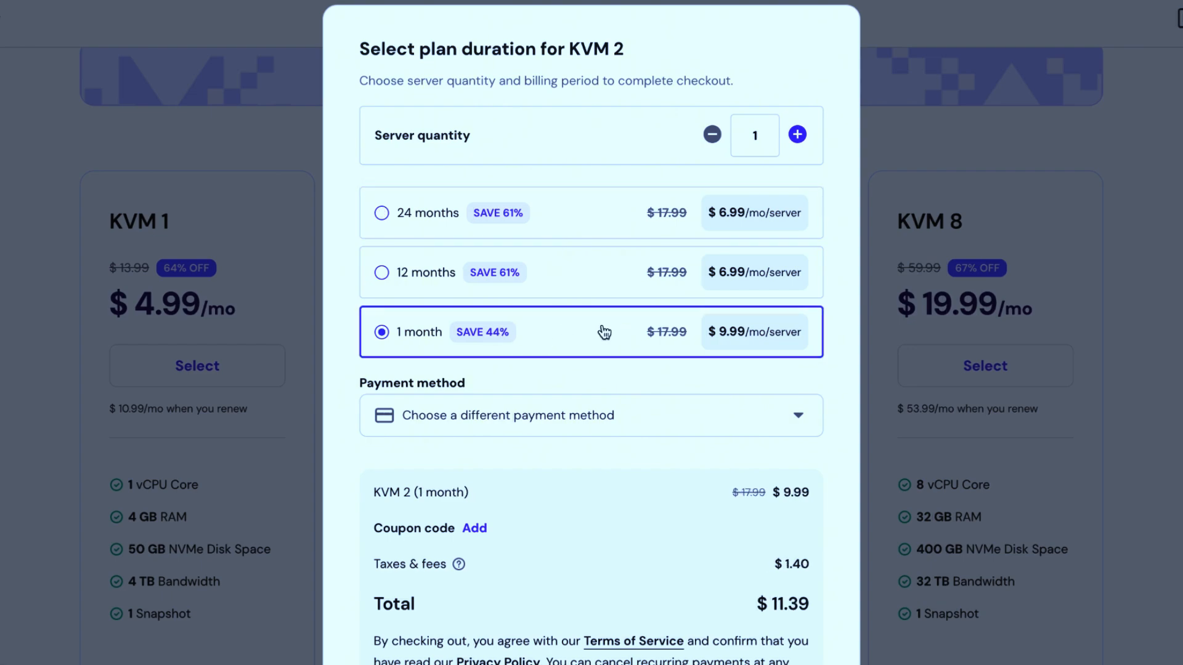
pyautogui.scroll(-2, 648, 425)
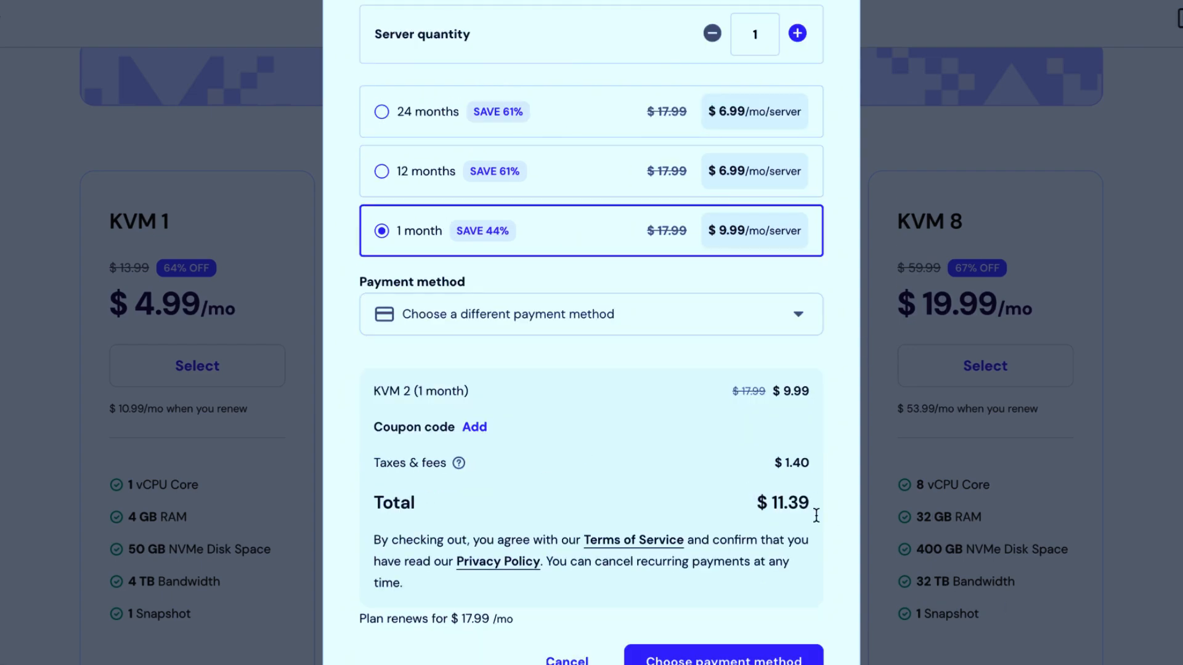
pyautogui.click(474, 429)
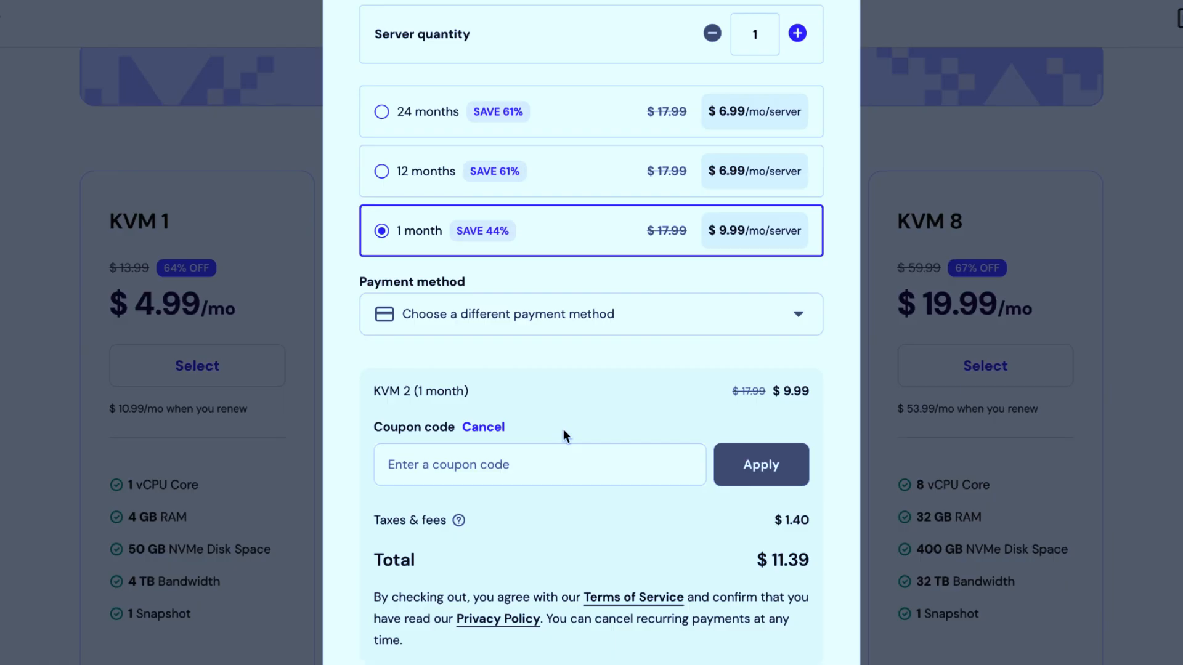
pyautogui.click(483, 428)
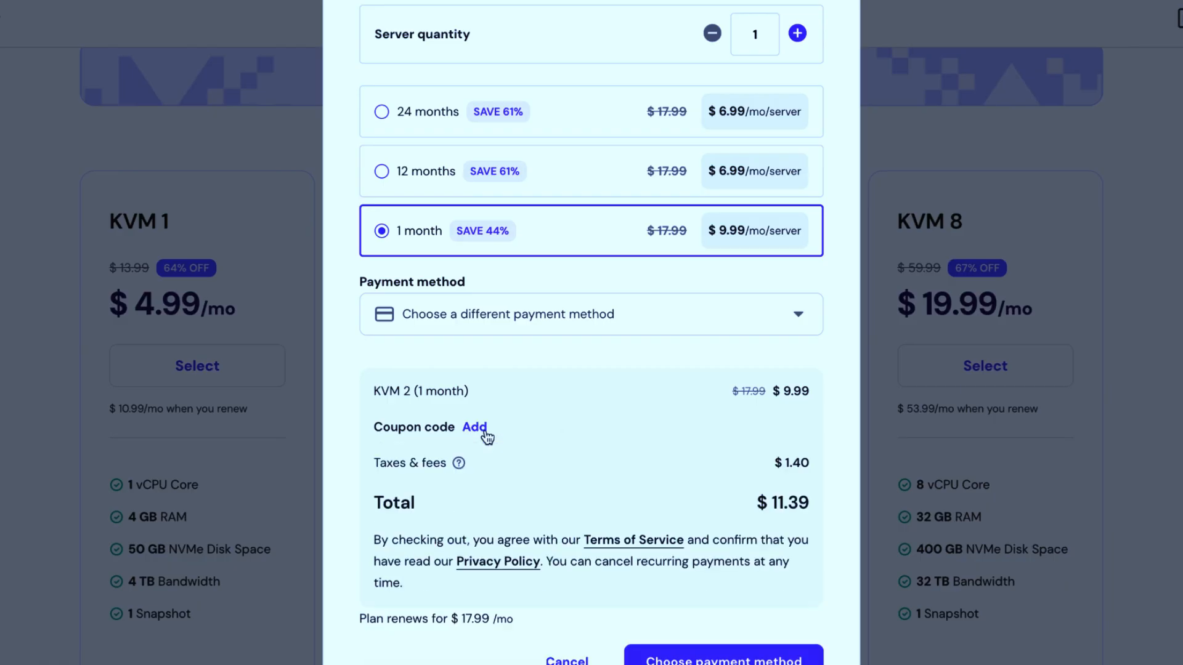
# Step: Review the one-month KVM 2 order and proceed to the payment method choice
pyautogui.scroll(1, 546, 287)
pyautogui.scroll(-1, 557, 295)
pyautogui.click(723, 660)
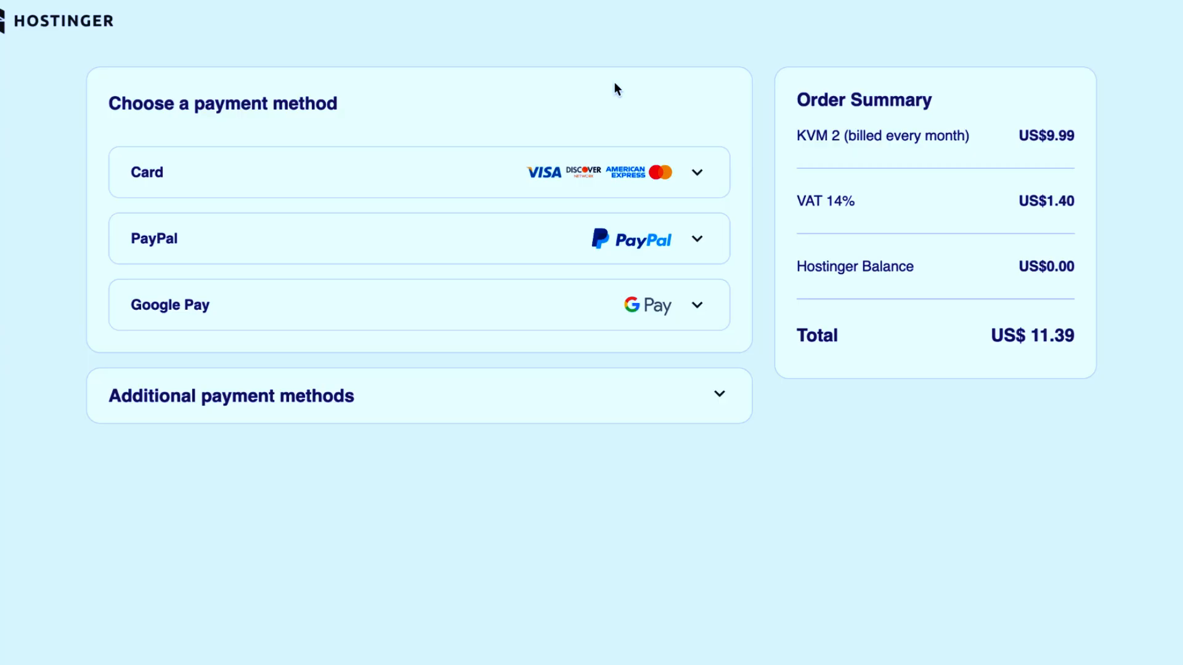
# Step: Inspect the Card and PayPal payment options, expanding and collapsing each one
pyautogui.click(466, 180)
pyautogui.click(467, 183)
pyautogui.click(353, 222)
pyautogui.click(353, 240)
# Step: Choose Fawry from the additional payment methods and continue with it to generate the payment reference
pyautogui.click(689, 404)
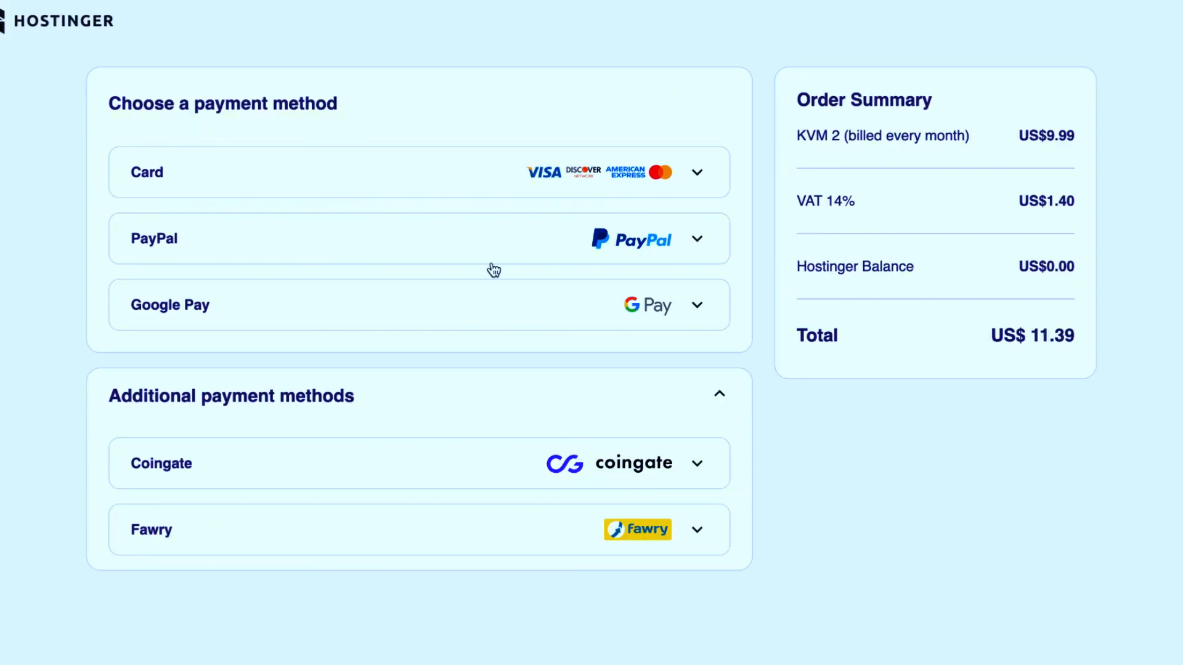
pyautogui.click(343, 525)
pyautogui.scroll(-3, 342, 537)
pyautogui.scroll(-2, 342, 539)
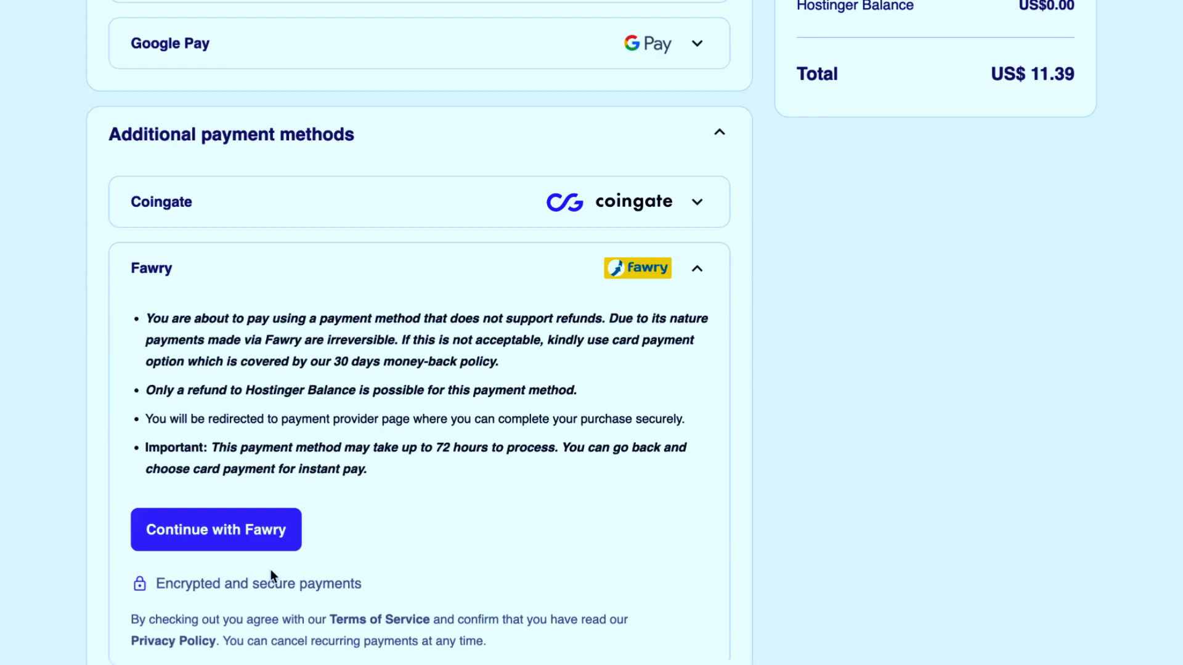
pyautogui.click(249, 542)
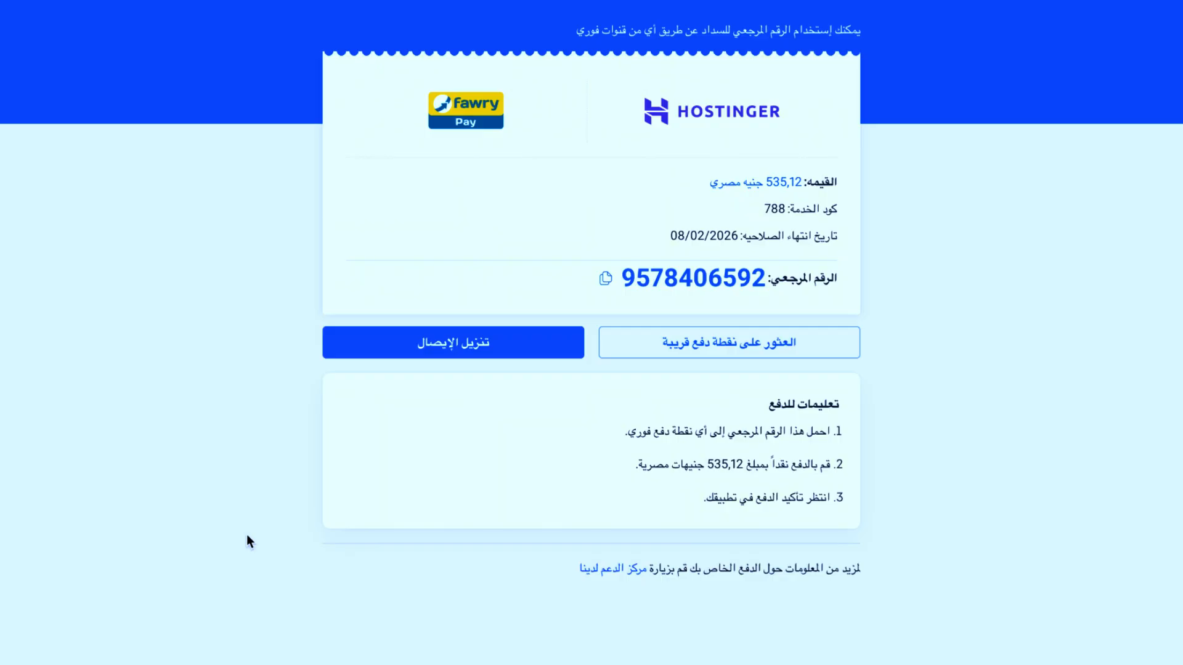
# Step: Examine the Fawry payment slip's reference number, amount, service code and expiry date
pyautogui.doubleClick(638, 271)
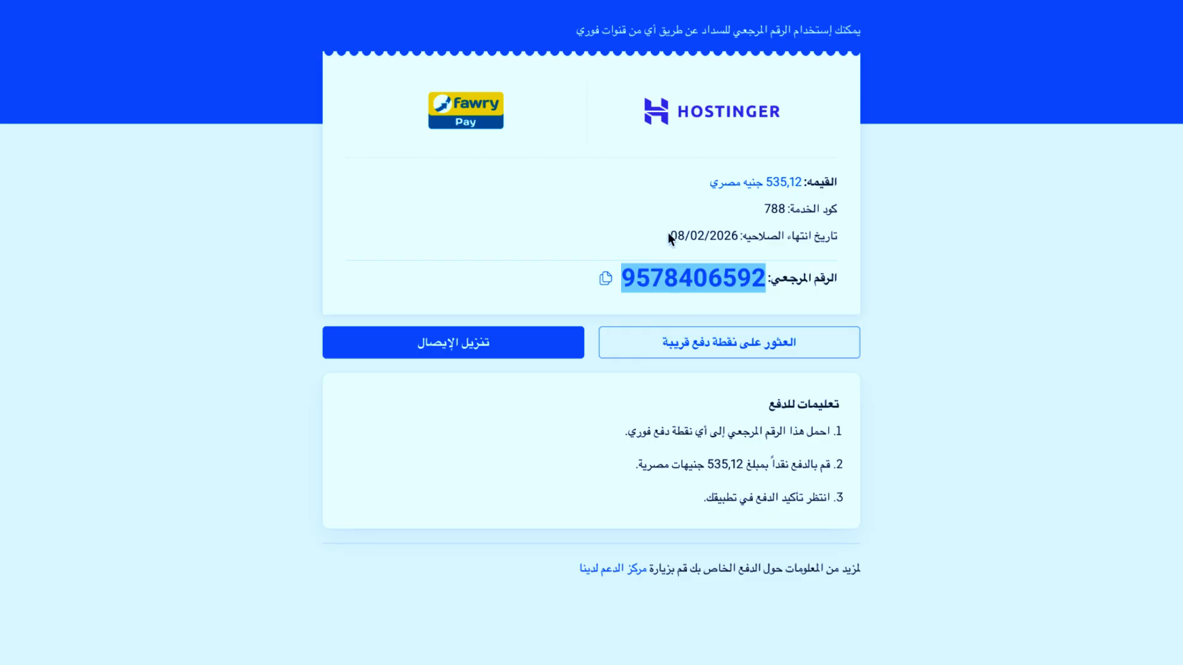
pyautogui.doubleClick(776, 175)
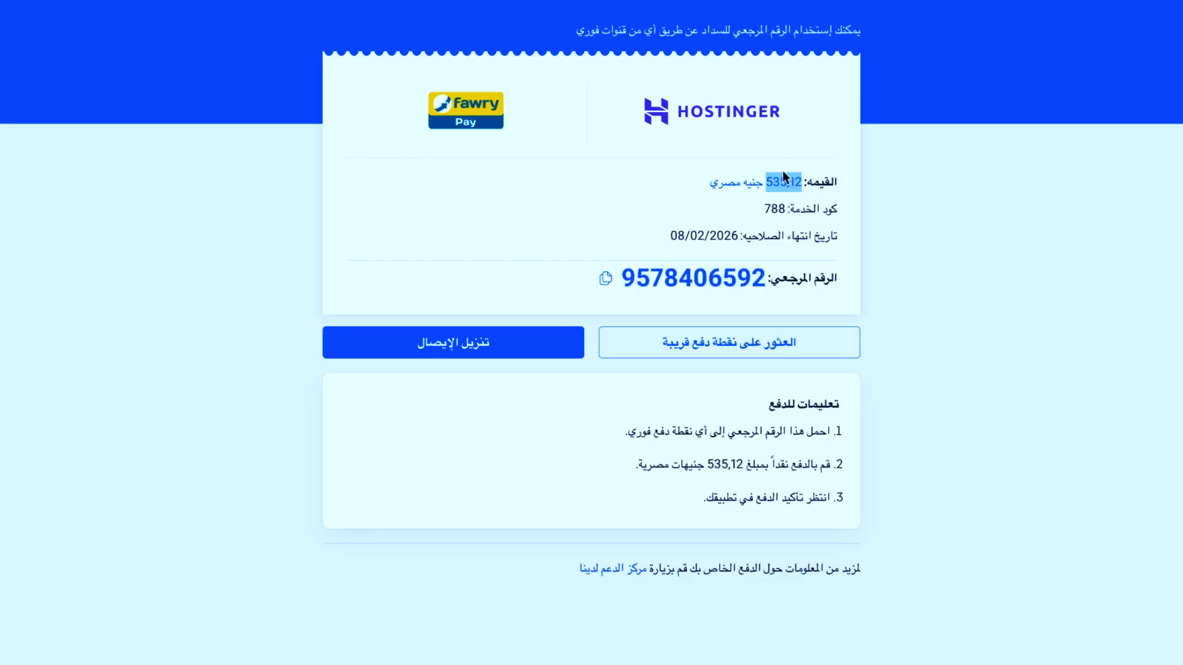
pyautogui.click(772, 205)
pyautogui.doubleClick(719, 230)
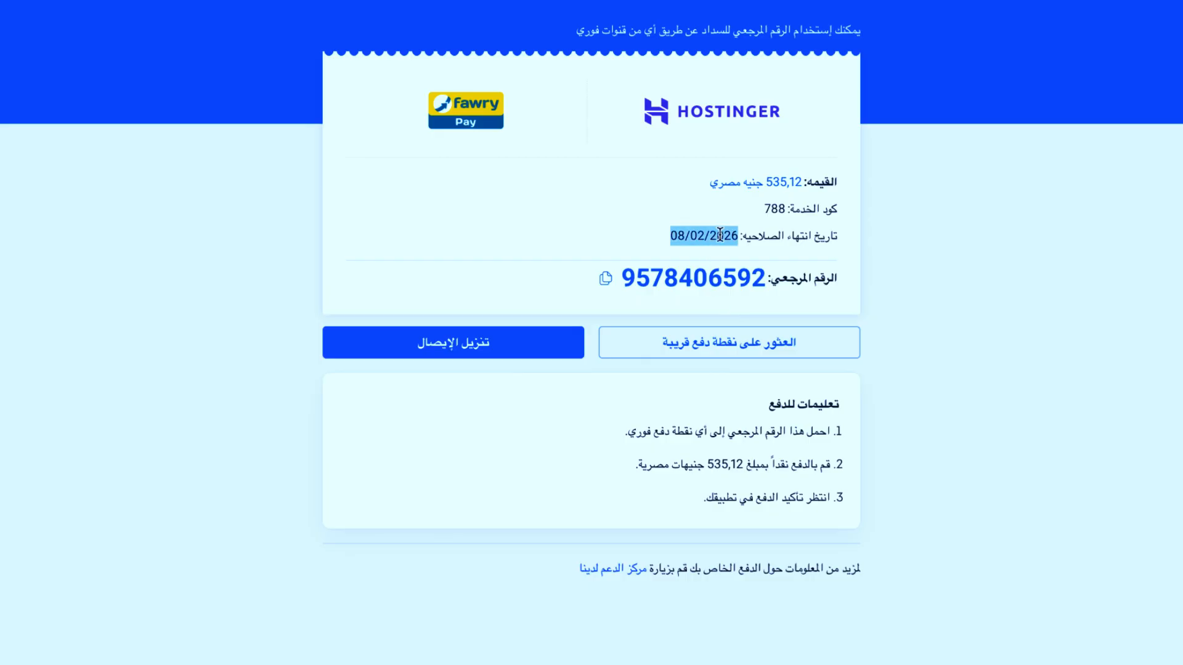
pyautogui.click(585, 243)
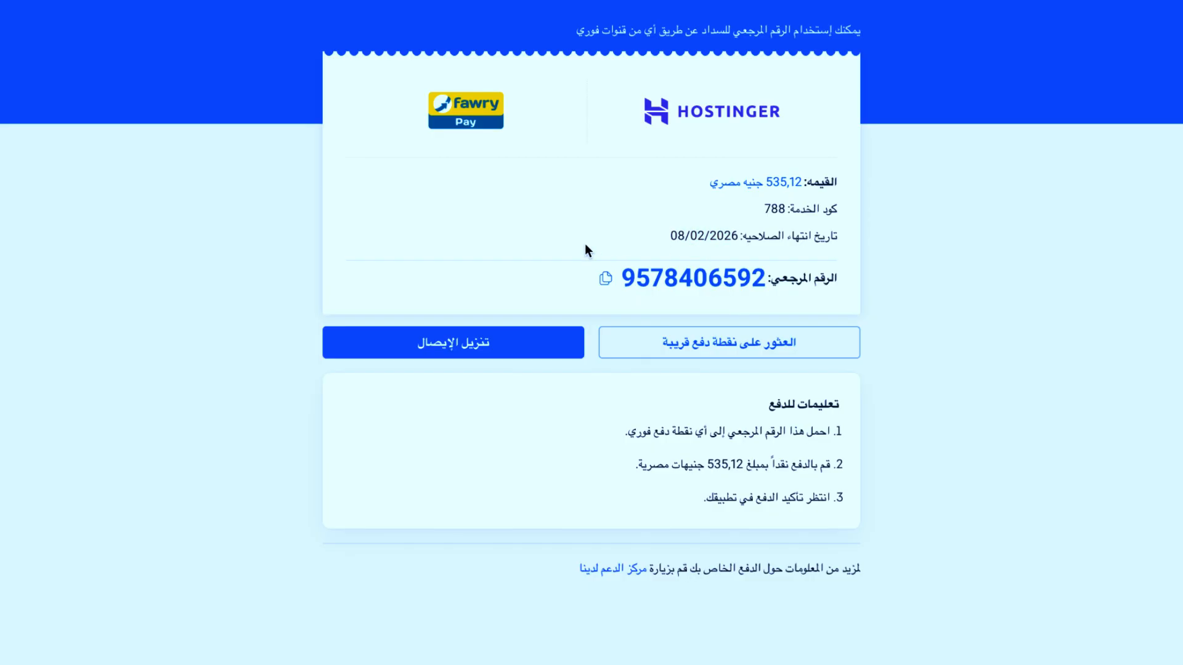
pyautogui.doubleClick(722, 235)
pyautogui.click(679, 228)
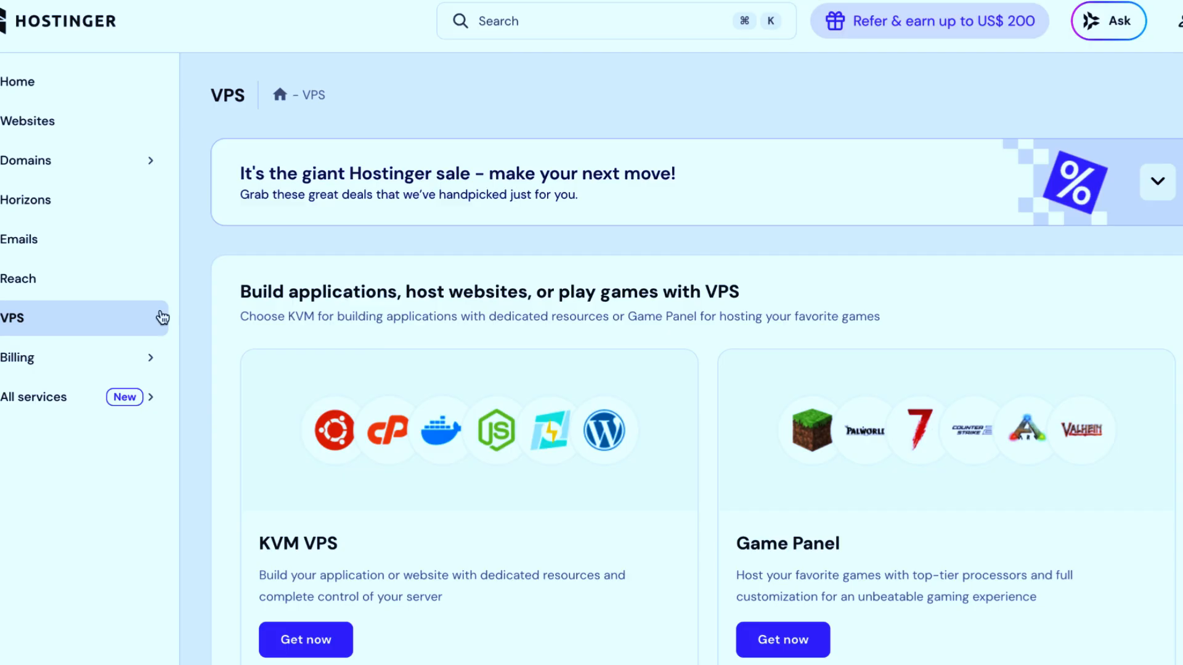
# Step: Look through the VPS section of the Hostinger account, from the KVM VPS and Game Panel offers to the FAQ
pyautogui.scroll(-3, 756, 479)
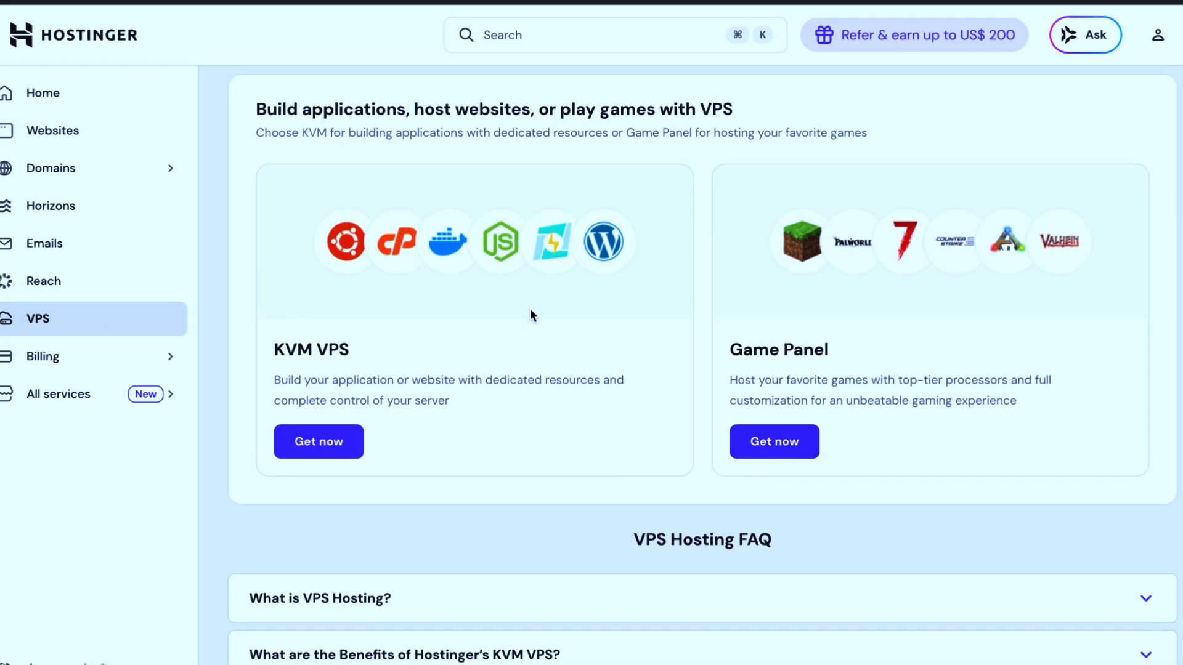
pyautogui.scroll(-3, 531, 309)
pyautogui.scroll(-2, 547, 273)
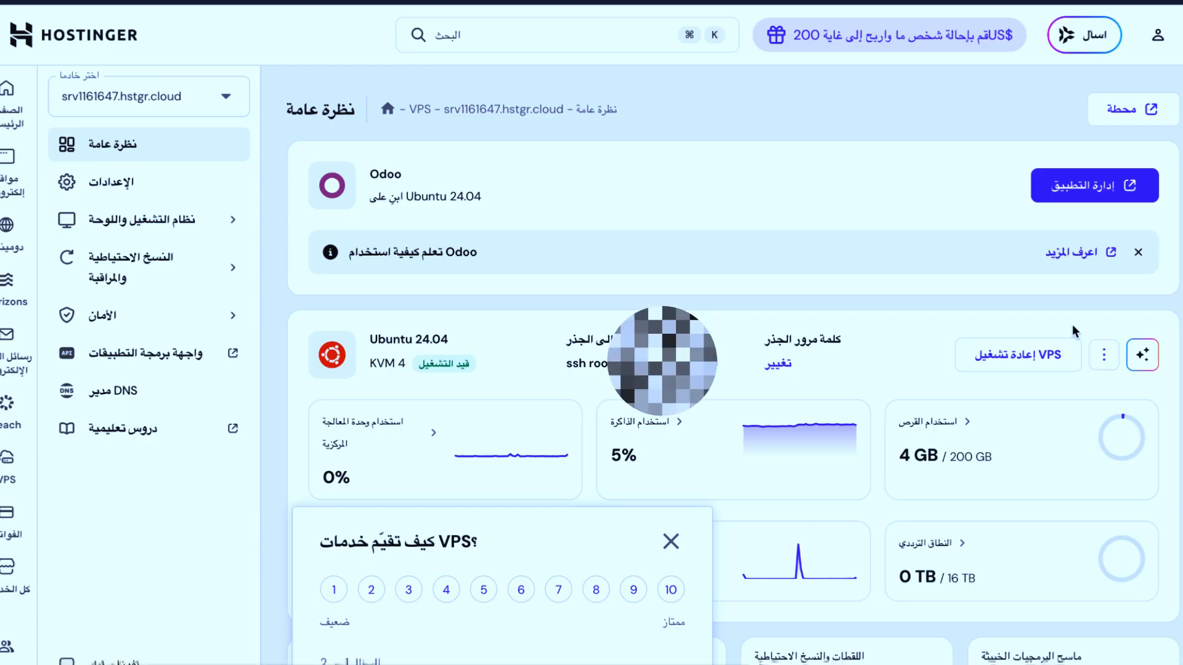
# Step: Review the Odoo server's overview with its VPS and plan details, and expand the related articles
pyautogui.doubleClick(393, 178)
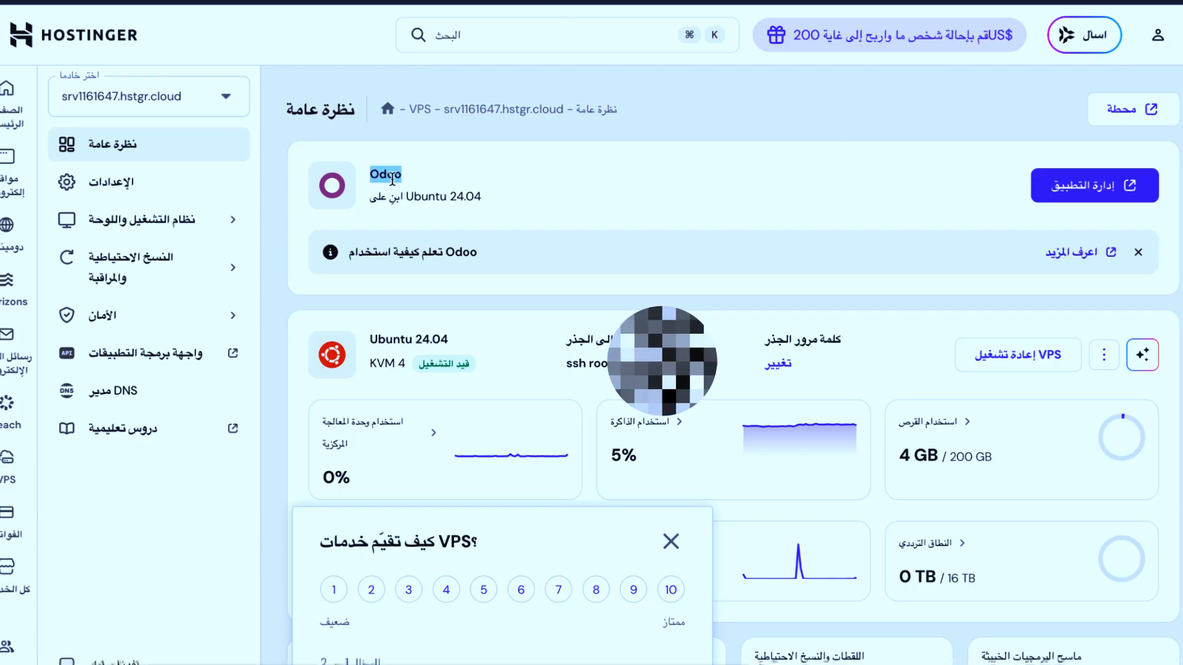
pyautogui.click(550, 185)
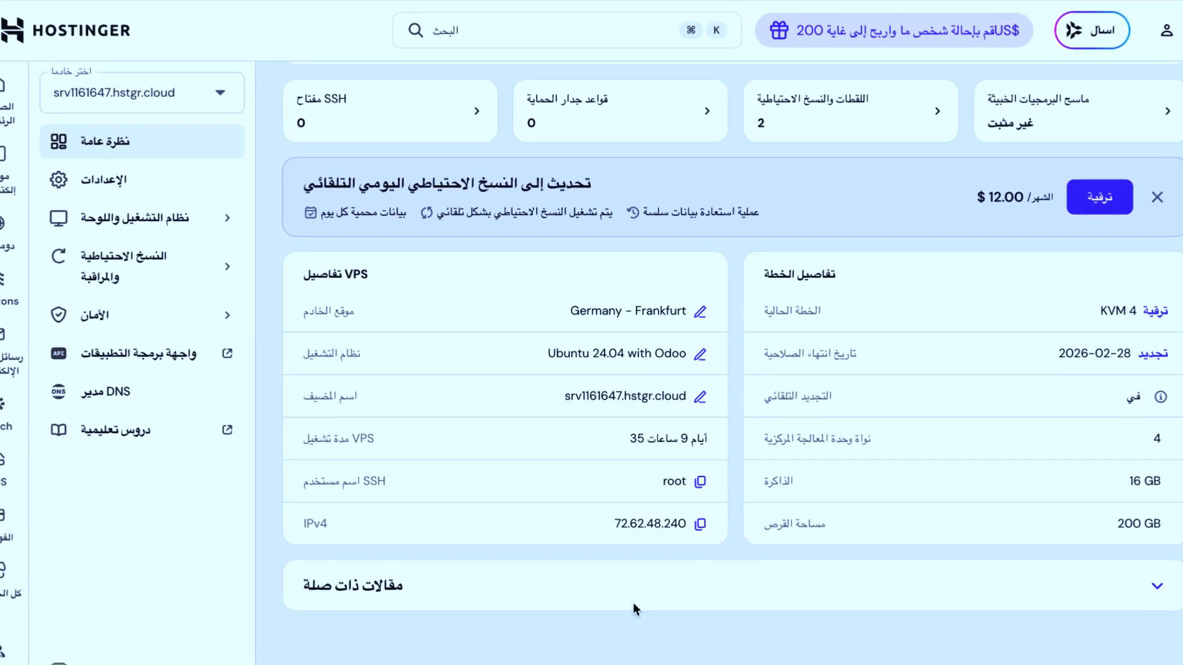
pyautogui.click(712, 583)
pyautogui.scroll(-3, 716, 594)
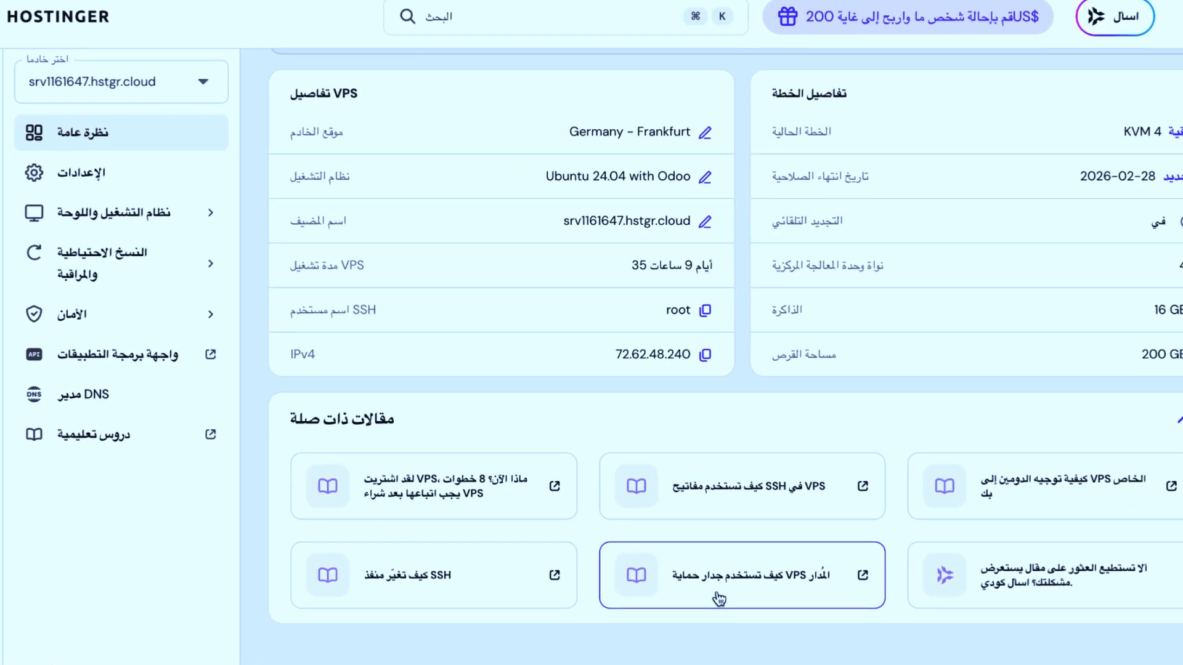